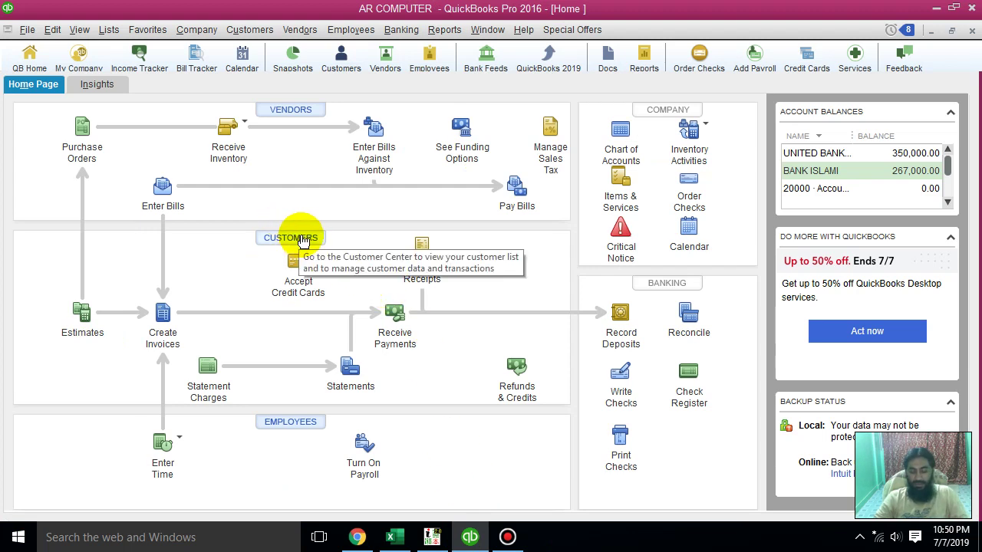
Step: Open the Customer Center with the screen magnified and display the customer information for The City School
{"action": "key", "text": "super+plus"}
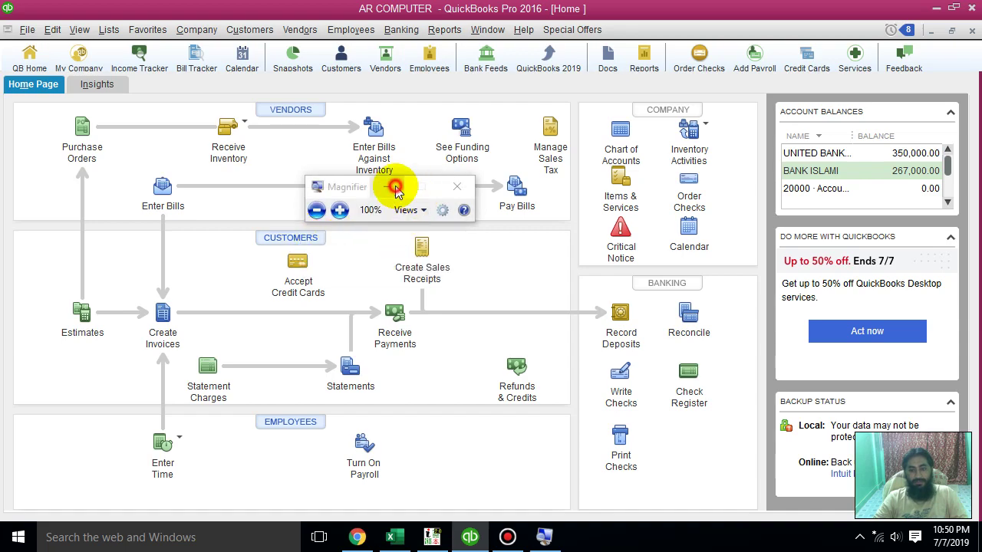
{"action": "key", "text": "super+plus"}
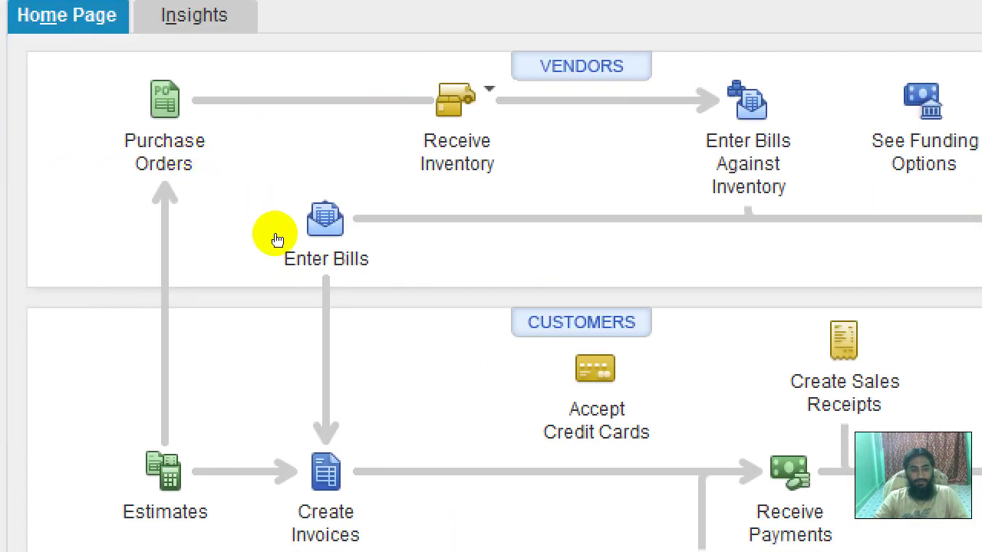
{"action": "left_click", "coordinate": [297, 242]}
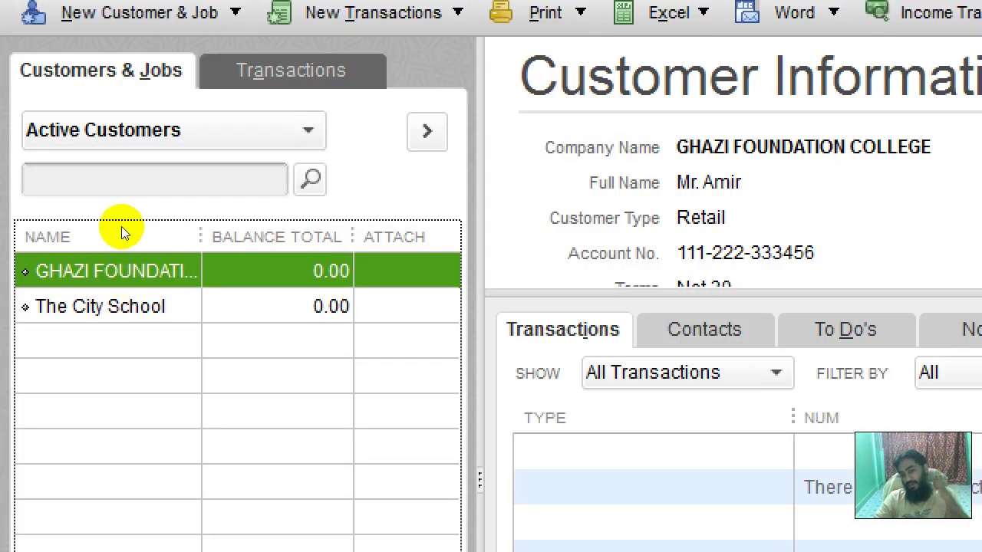
{"action": "left_click", "coordinate": [73, 208]}
{"action": "key", "text": "Down"}
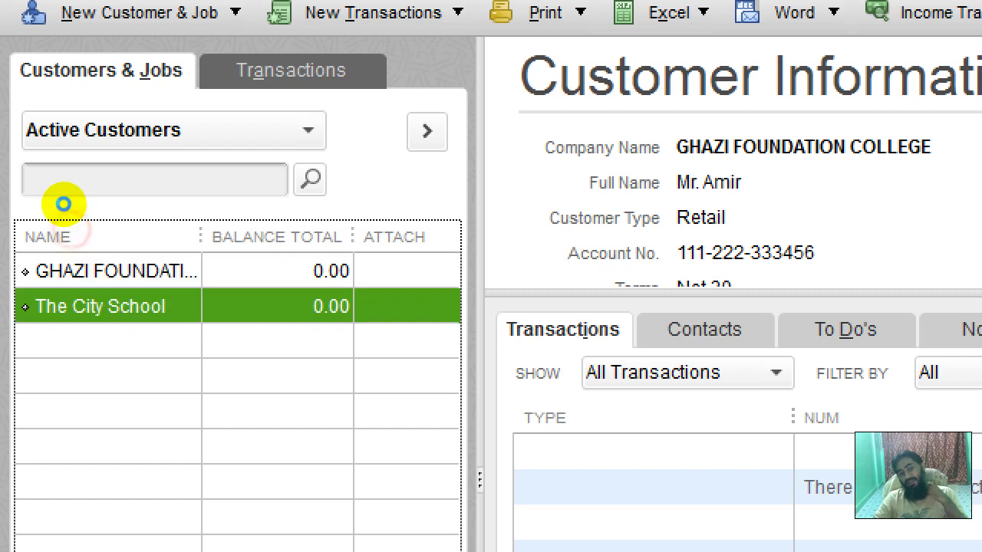
{"action": "key", "text": "Up"}
{"action": "key", "text": "Down"}
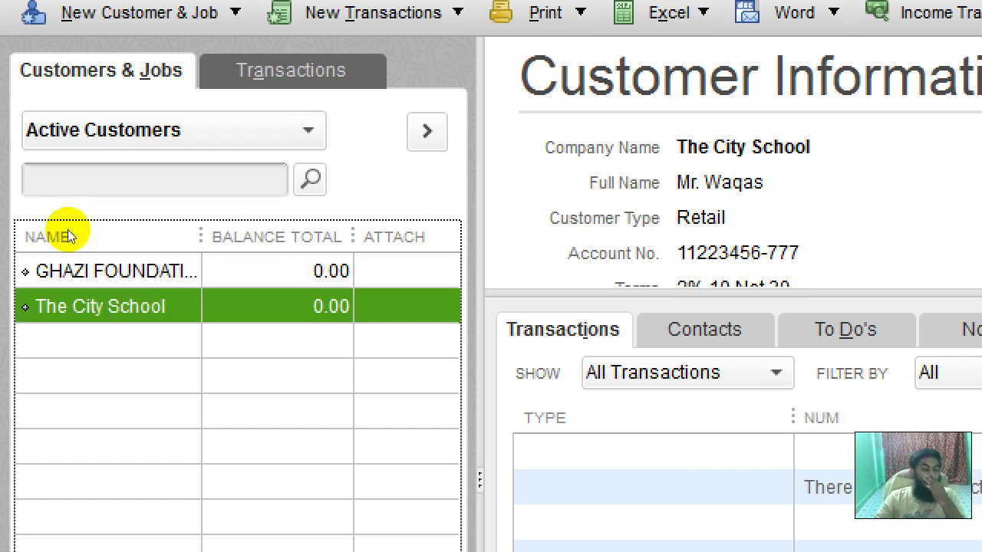
Step: Open the customer list for adding and editing multiple customers and jobs at once
{"action": "right_click", "coordinate": [105, 278]}
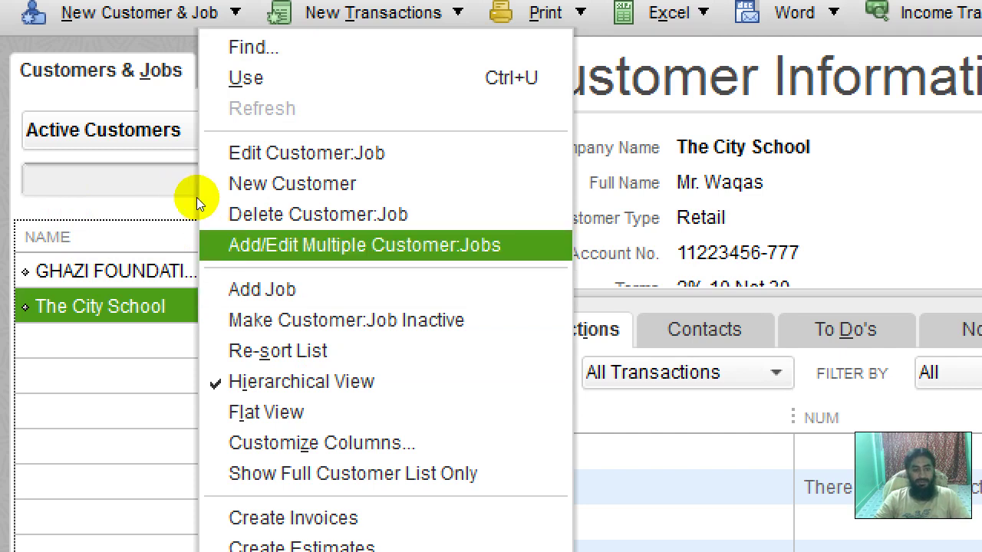
{"action": "left_click", "coordinate": [61, 186]}
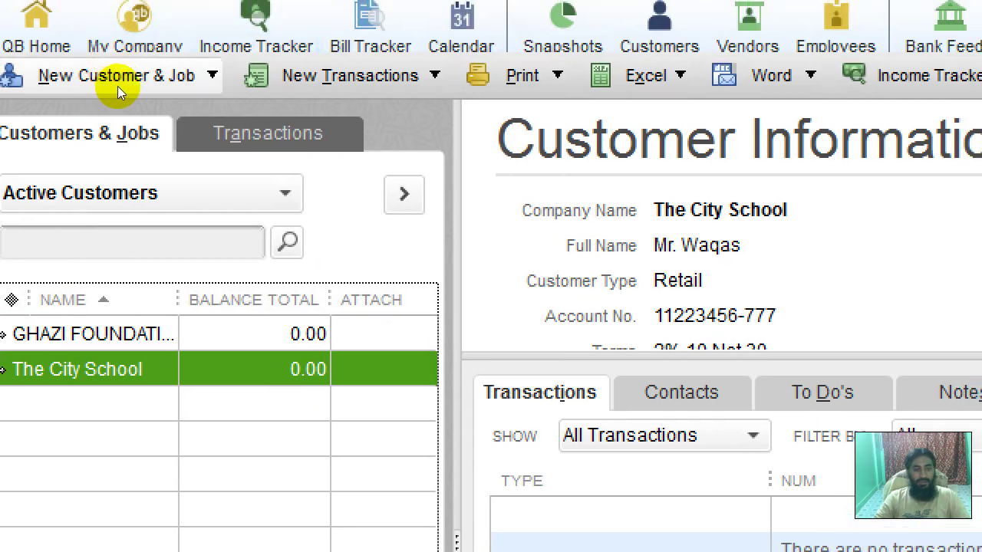
{"action": "left_click", "coordinate": [118, 86]}
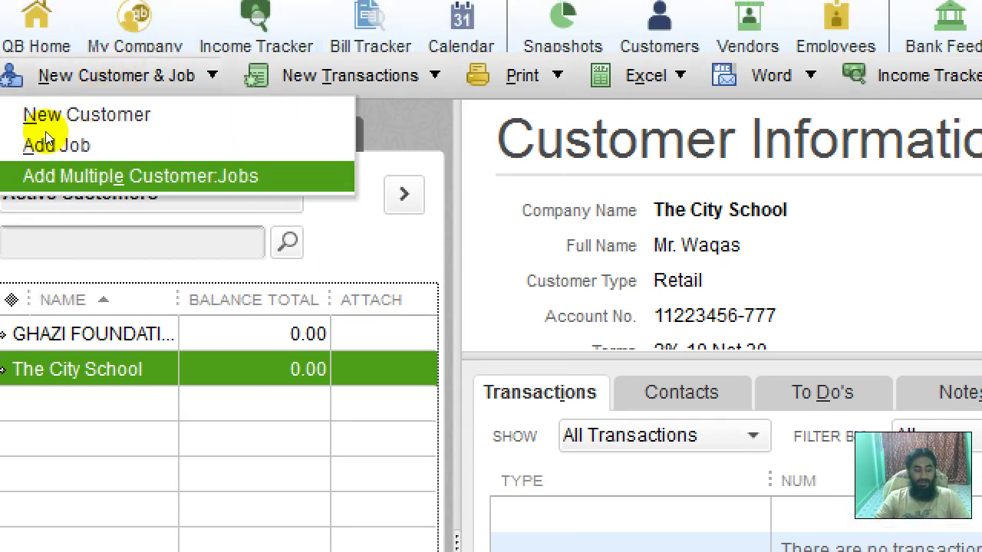
{"action": "key", "text": "super"}
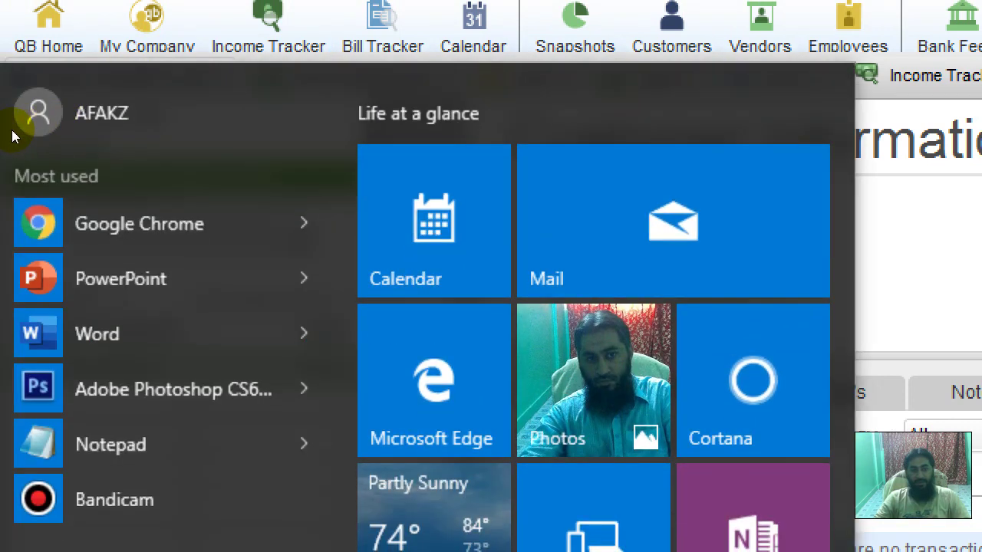
{"action": "key", "text": "Escape"}
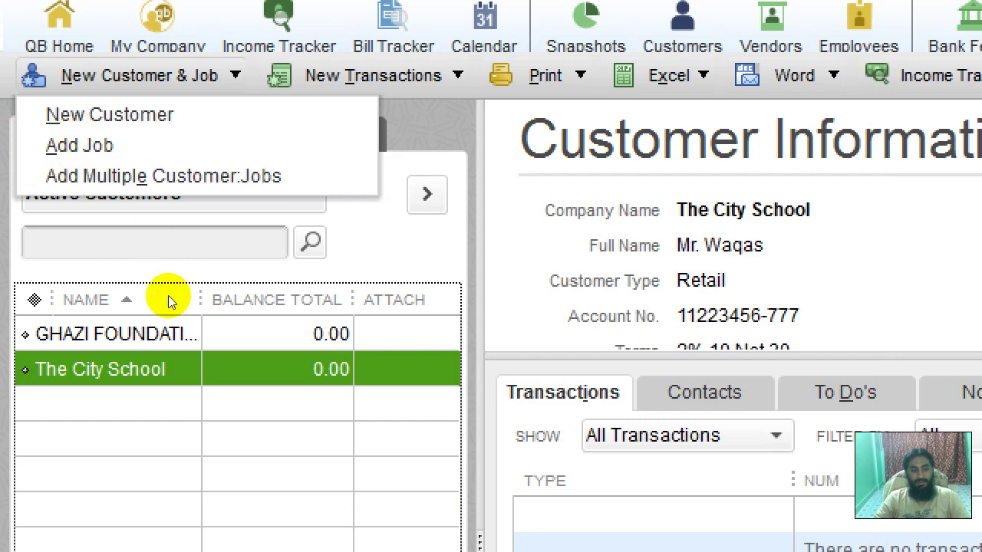
{"action": "left_click", "coordinate": [123, 244]}
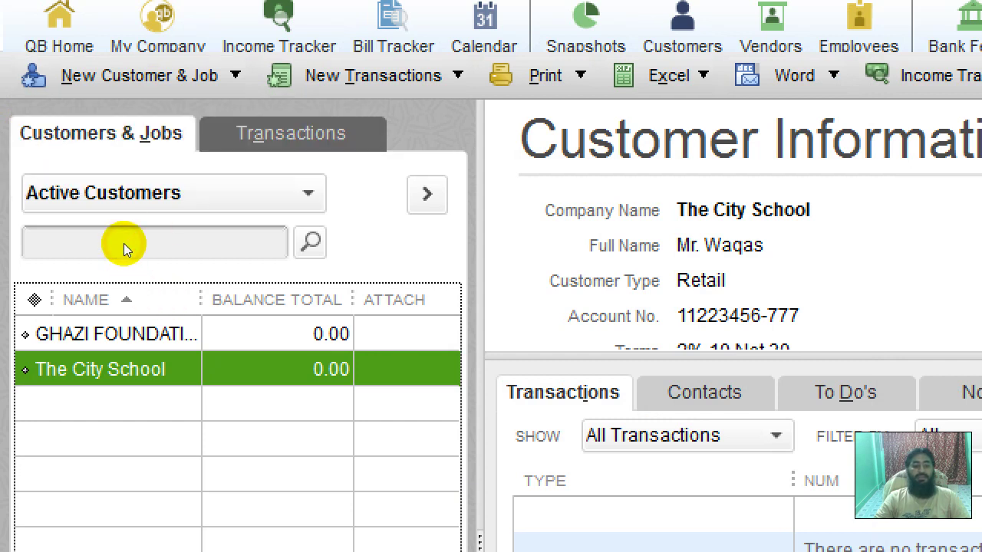
{"action": "right_click", "coordinate": [124, 243]}
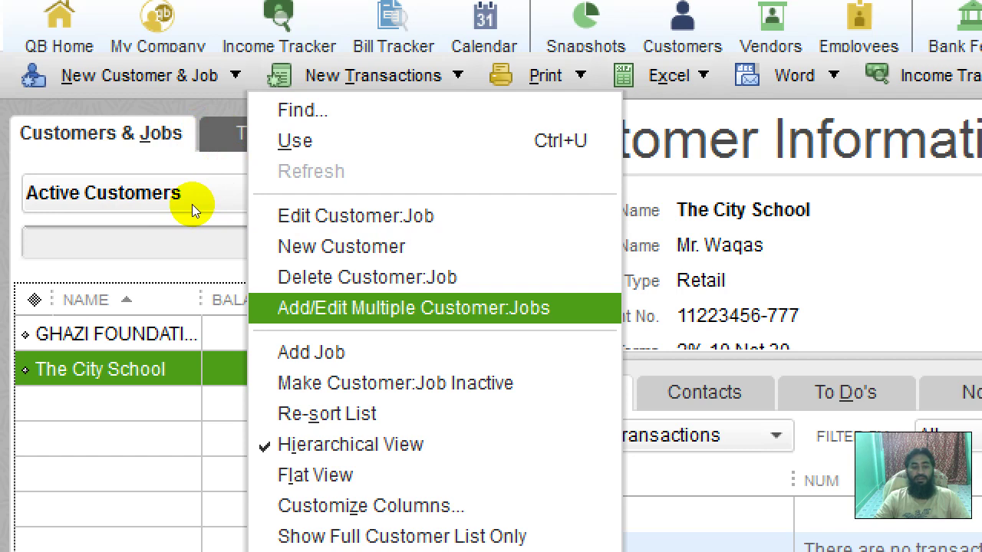
{"action": "key", "text": "Escape"}
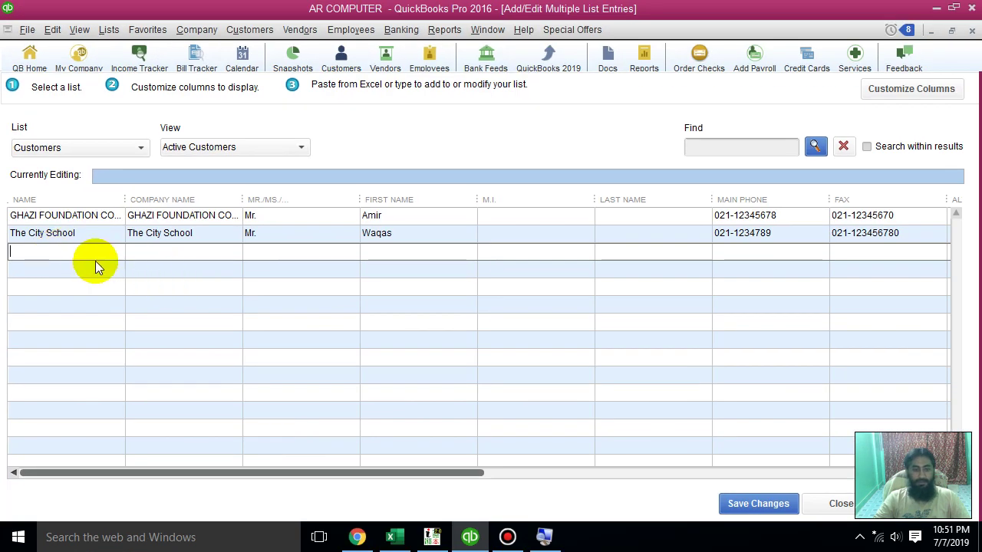
Step: Try entering the placeholder name kfkdjklfjkljlk in the first blank customer row and clear it again
{"action": "left_click", "coordinate": [167, 258]}
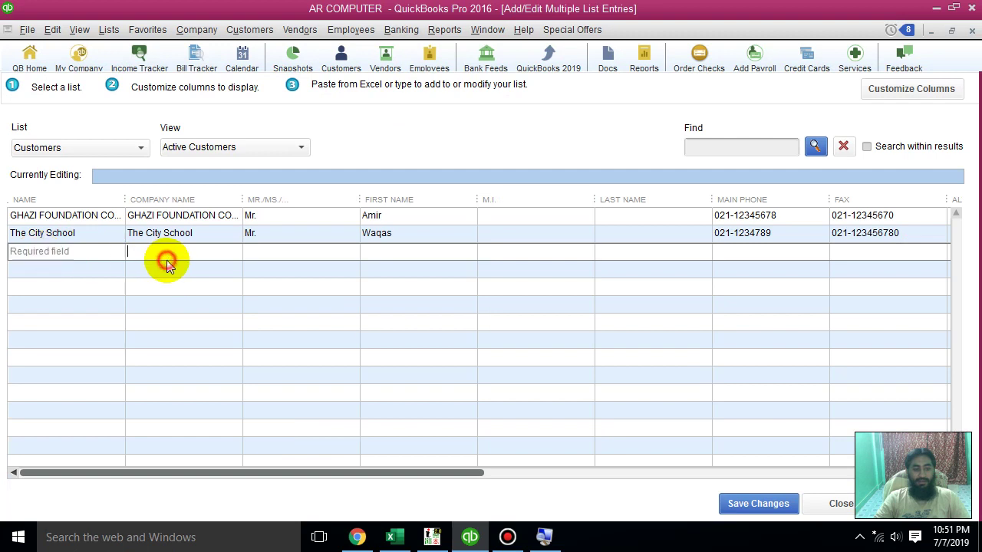
{"action": "left_click", "coordinate": [69, 250]}
{"action": "type", "text": "kfkdjklfjkljlk"}
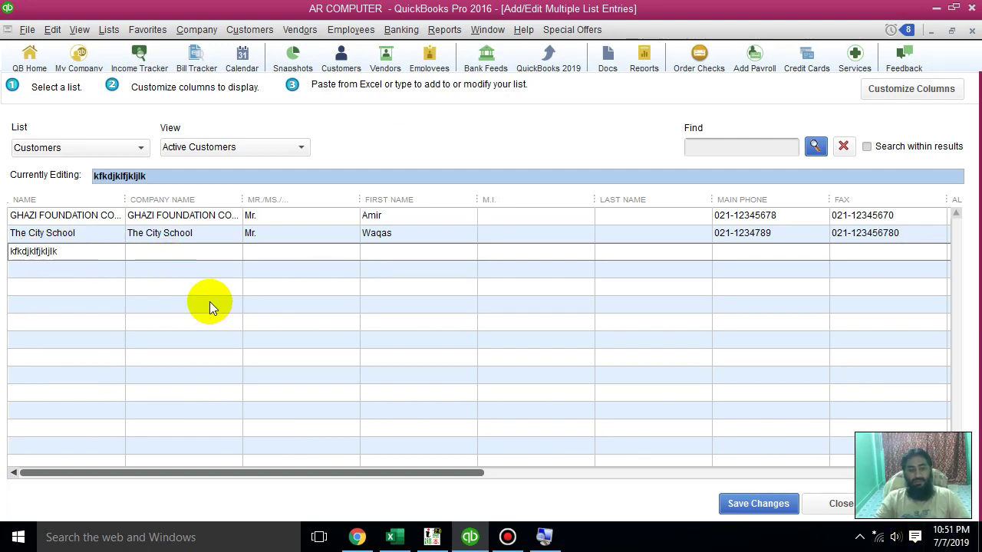
{"action": "left_click_drag", "start_coordinate": [67, 254], "coordinate": [5, 248]}
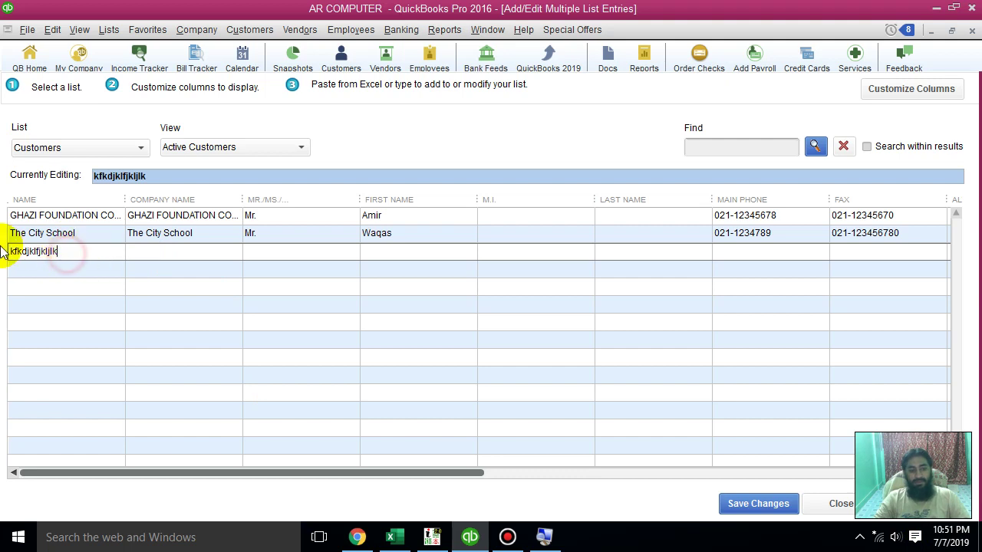
{"action": "key", "text": "BackSpace"}
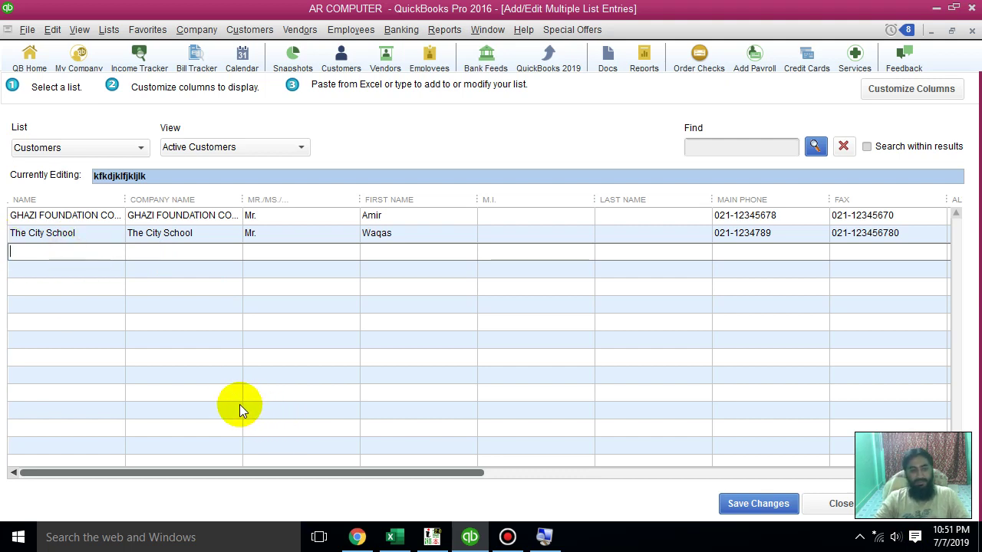
Step: Switch to the Excel workbook and copy the customer names in B4:B9
{"action": "left_click", "coordinate": [394, 535]}
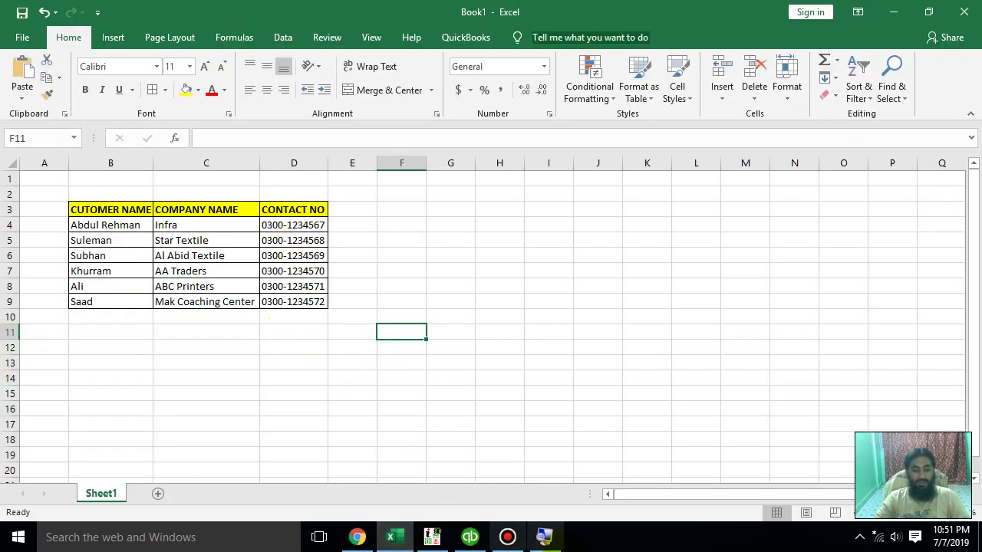
{"action": "left_click", "coordinate": [469, 535]}
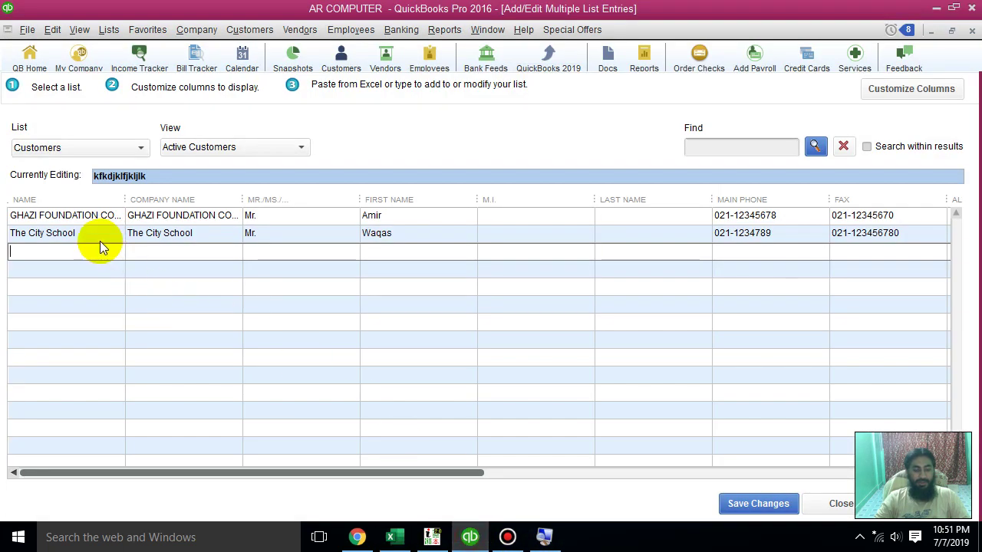
{"action": "left_click", "coordinate": [391, 536]}
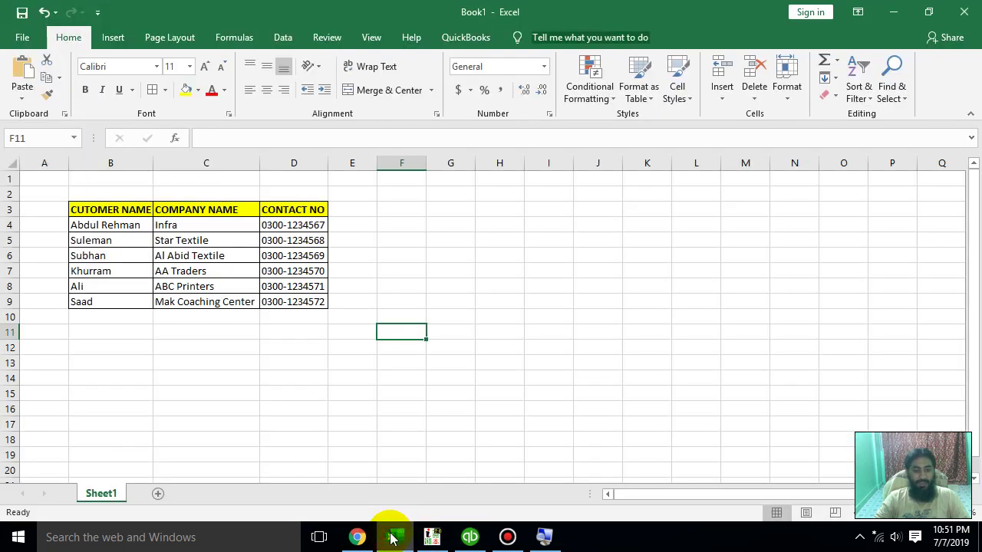
{"action": "left_click", "coordinate": [401, 539]}
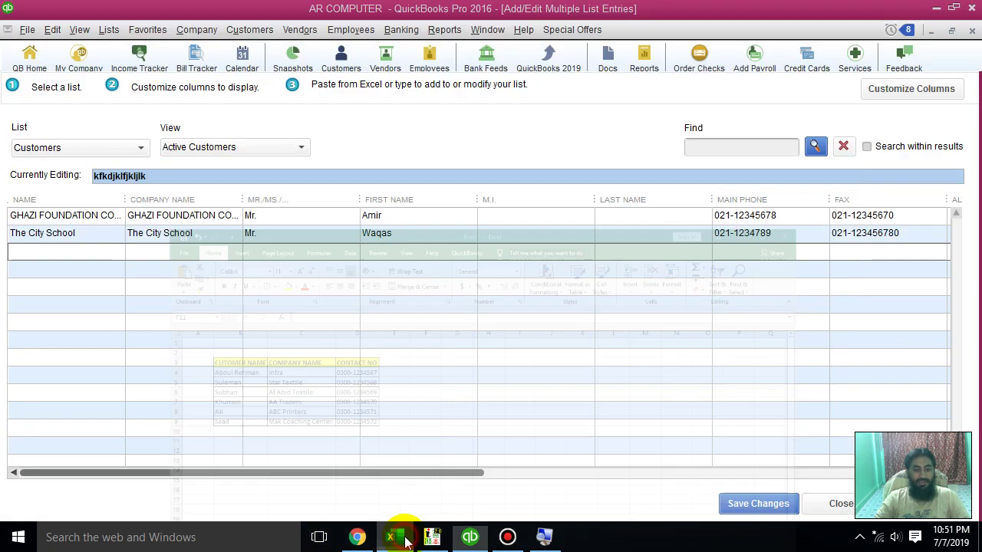
{"action": "left_click", "coordinate": [405, 540]}
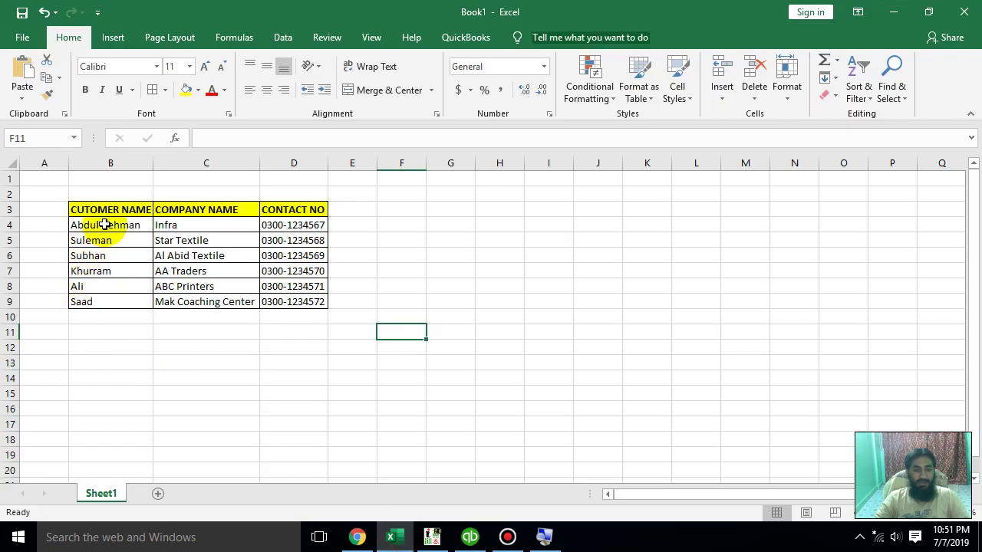
{"action": "left_click_drag", "start_coordinate": [105, 222], "coordinate": [109, 299]}
{"action": "key", "text": "ctrl+c"}
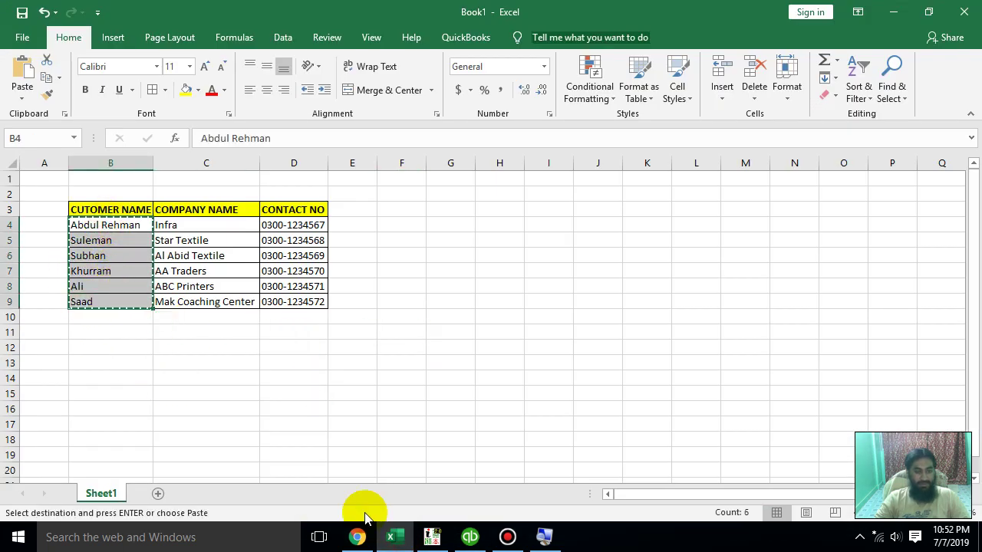
Step: Switch to QuickBooks and paste the copied names into the First Name column, starting at the first blank row
{"action": "left_click", "coordinate": [469, 537]}
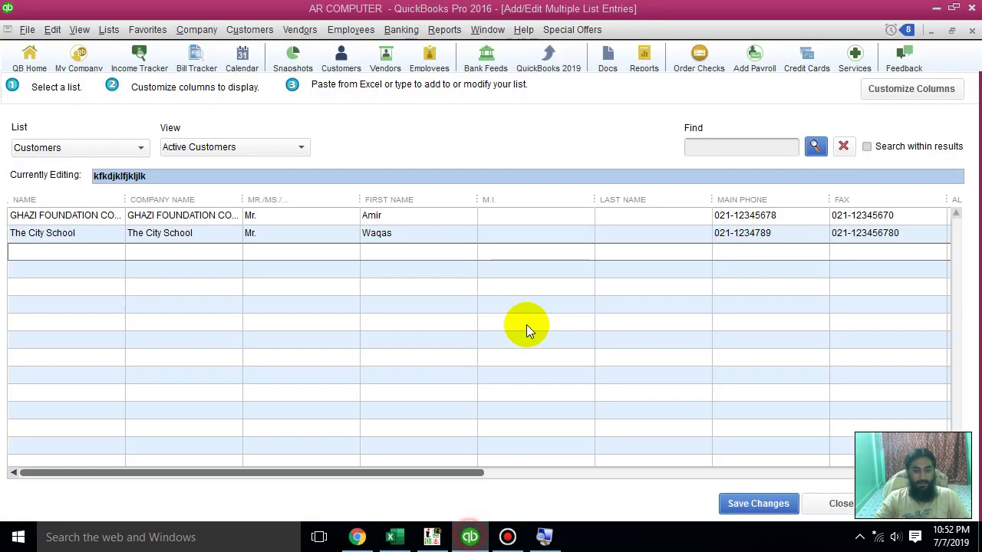
{"action": "left_click", "coordinate": [391, 251]}
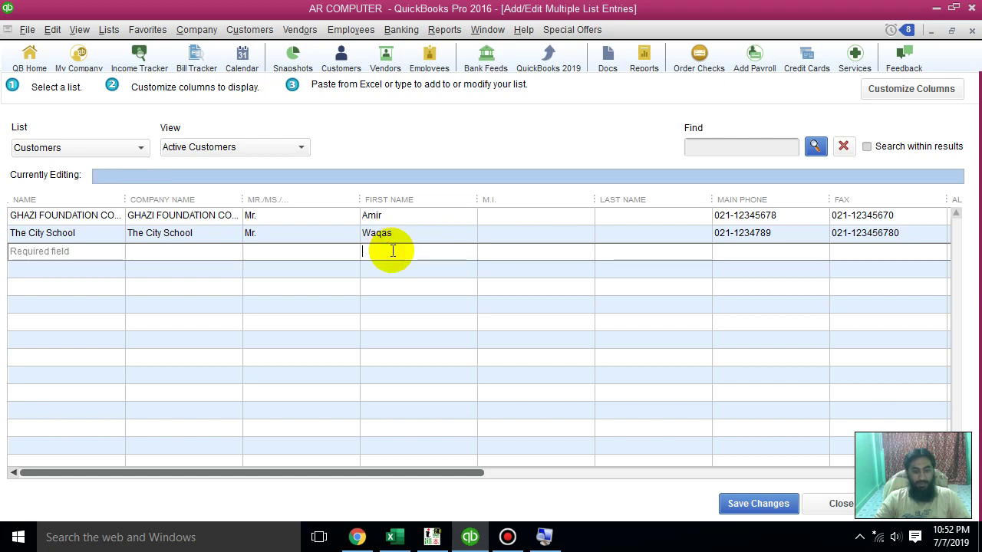
{"action": "key", "text": "ctrl+v"}
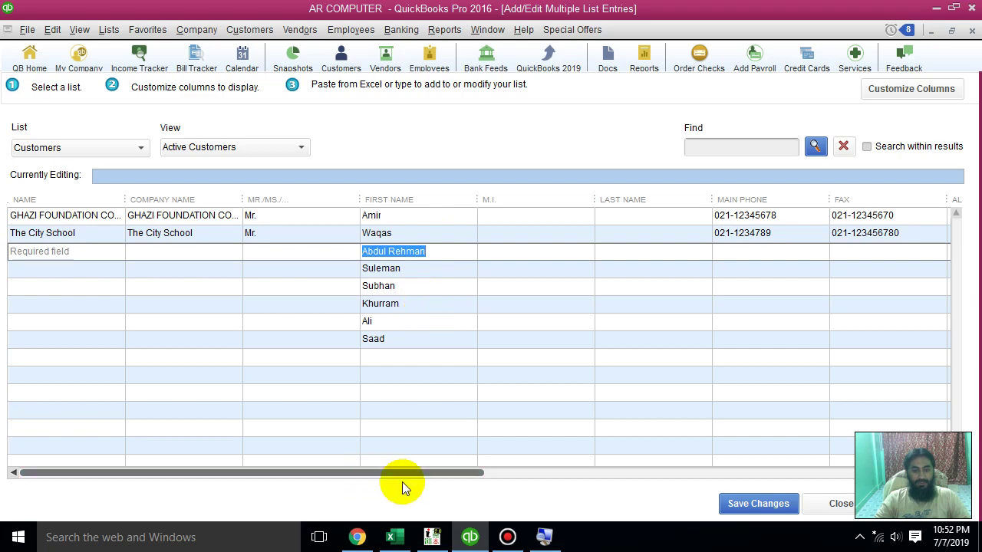
Step: Switch back to Excel and copy the company names in C4:C9, without the blank cell below them
{"action": "left_click", "coordinate": [391, 536]}
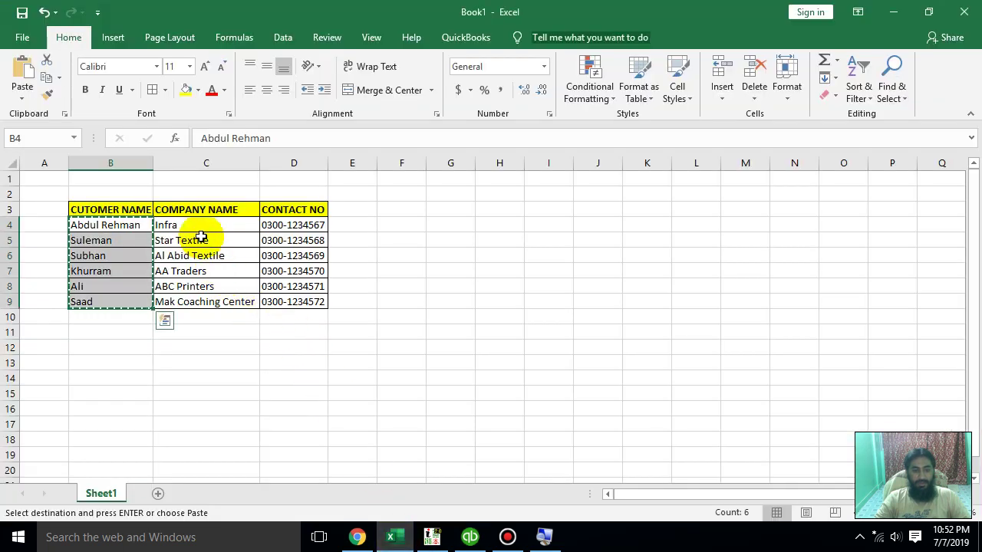
{"action": "left_click_drag", "start_coordinate": [198, 228], "coordinate": [198, 315]}
{"action": "key", "text": "ctrl+c"}
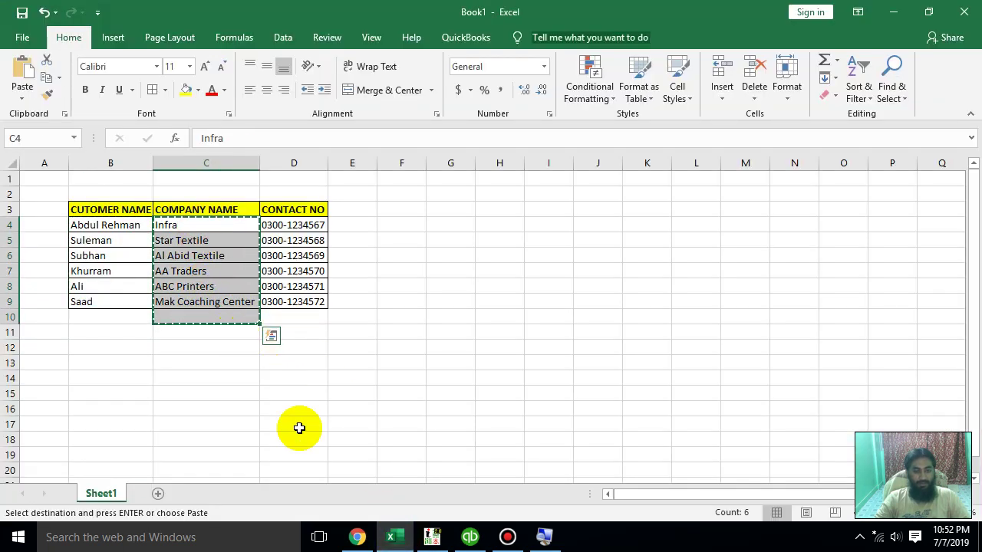
{"action": "left_click", "coordinate": [298, 372]}
{"action": "left_click_drag", "start_coordinate": [201, 224], "coordinate": [206, 315]}
{"action": "key", "text": "ctrl+c"}
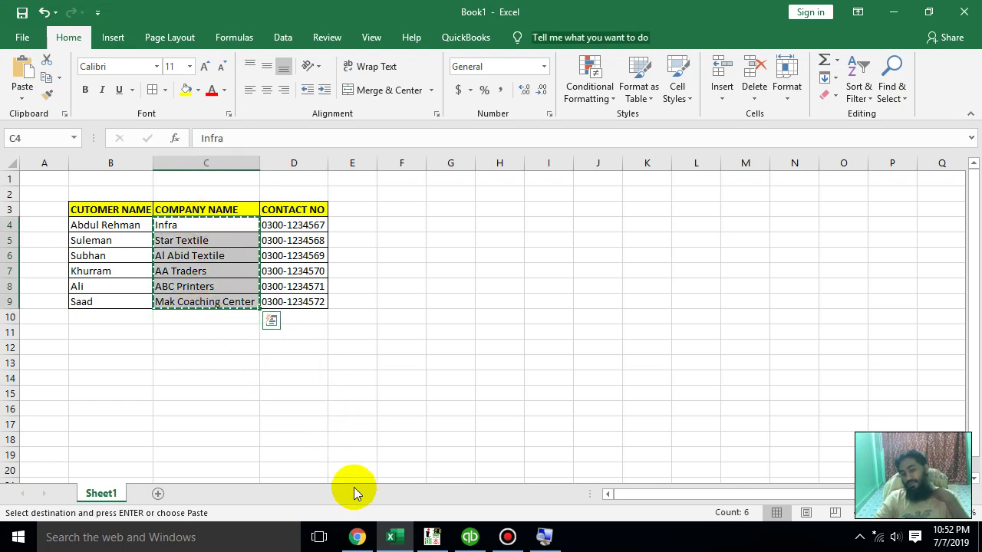
Step: Switch to QuickBooks and paste the company names into both the Name and Company Name columns of the new rows
{"action": "left_click", "coordinate": [470, 536]}
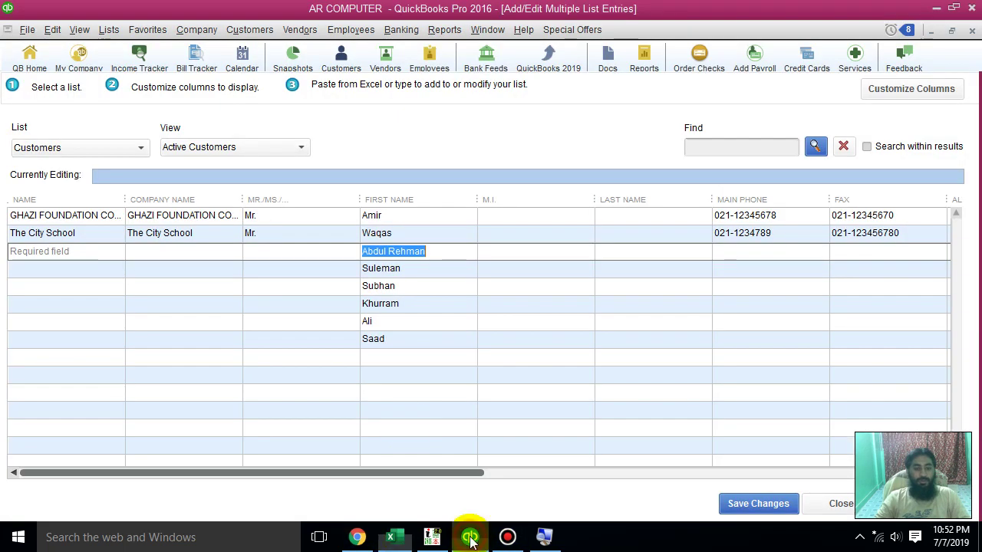
{"action": "left_click", "coordinate": [63, 250]}
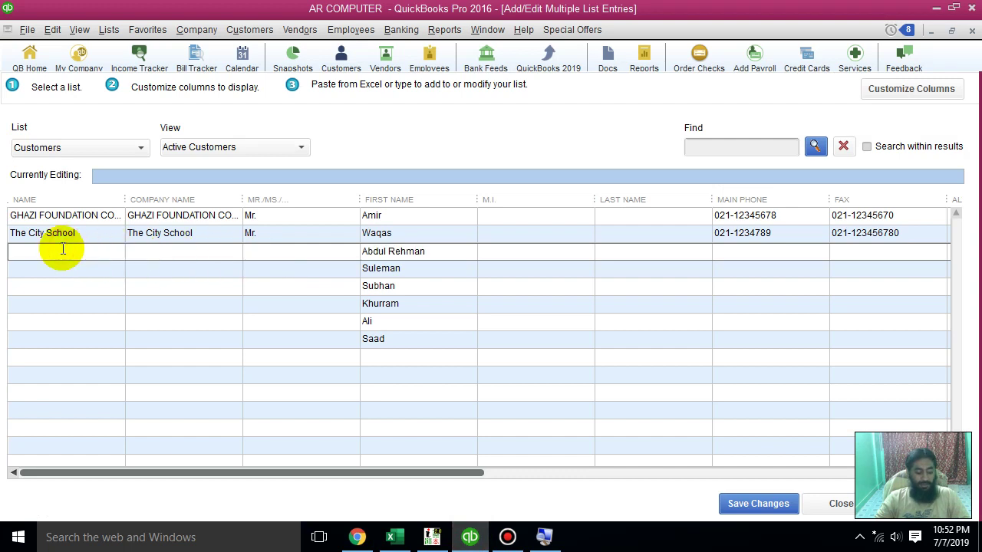
{"action": "key", "text": "ctrl+v"}
{"action": "left_click", "coordinate": [191, 251]}
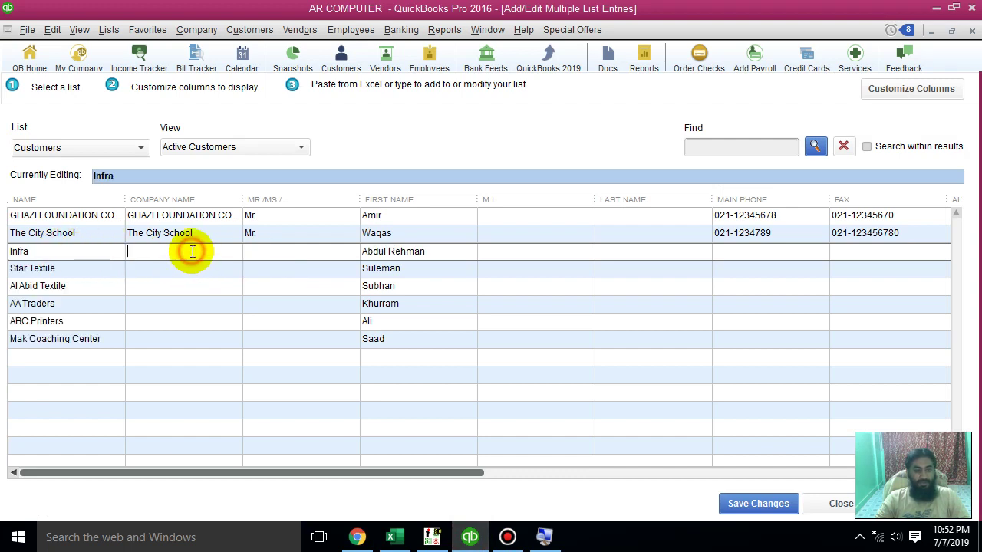
{"action": "key", "text": "ctrl+v"}
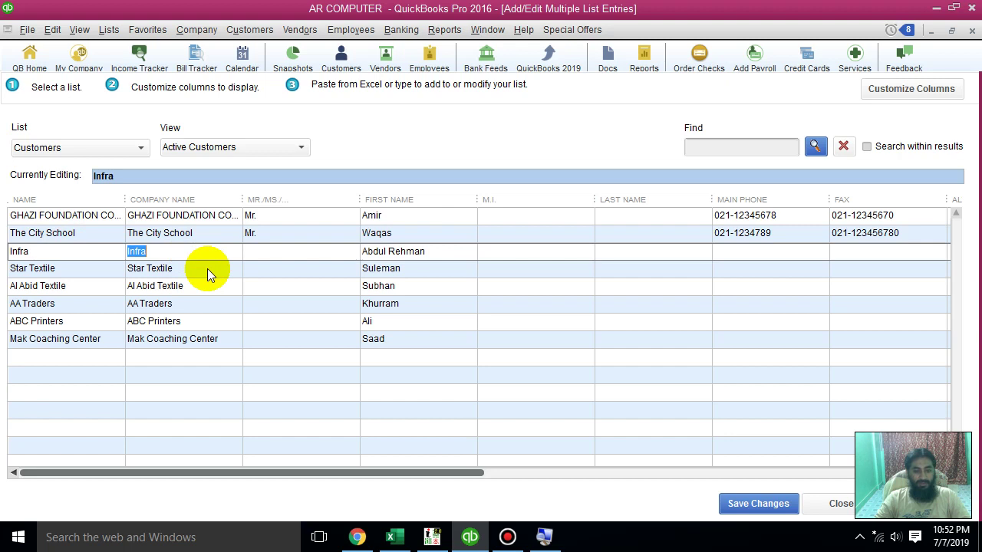
Step: Enter the title Mr. individually in the Mr./Ms. column for the six new customers, from Infra through Mak Coaching Center
{"action": "left_click", "coordinate": [260, 235]}
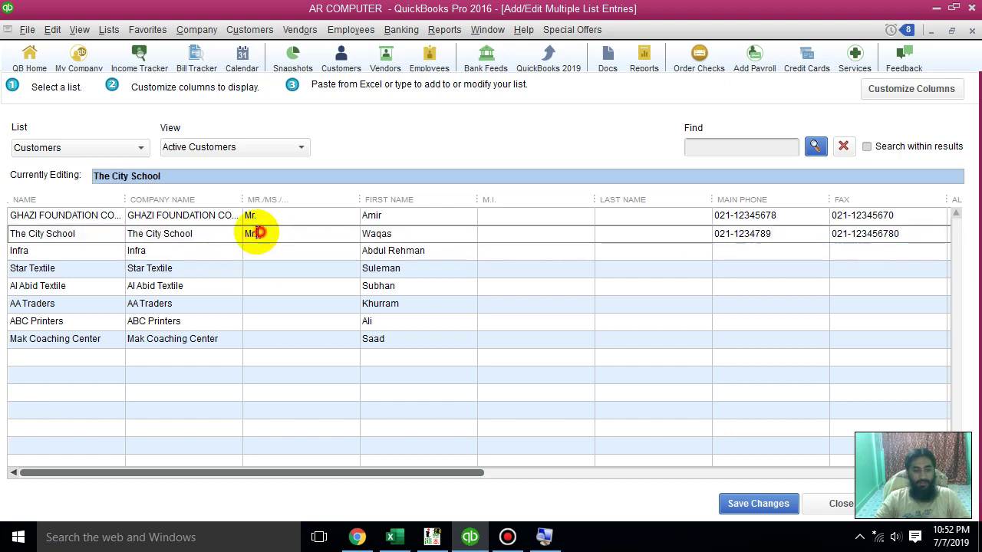
{"action": "left_click", "coordinate": [280, 251]}
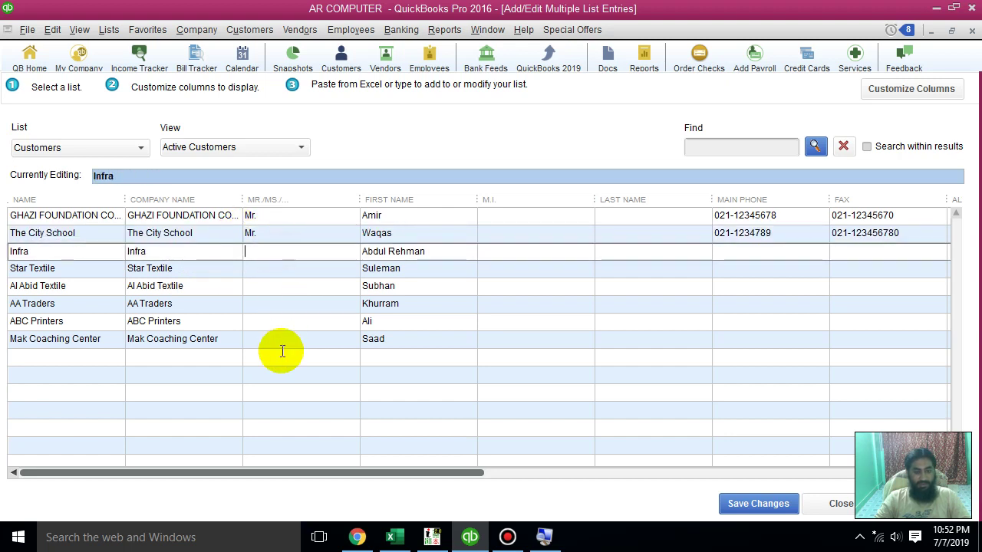
{"action": "left_click", "coordinate": [297, 265]}
{"action": "type", "text": "Mr."}
{"action": "left_click", "coordinate": [296, 290]}
{"action": "type", "text": "Mr."}
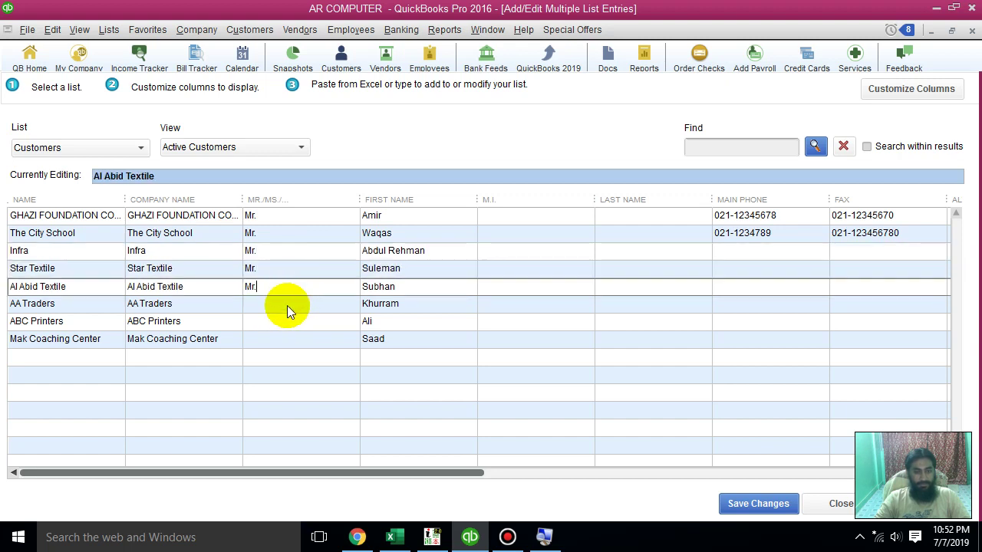
{"action": "left_click", "coordinate": [284, 306]}
{"action": "type", "text": "Mr."}
{"action": "left_click", "coordinate": [280, 324]}
{"action": "type", "text": "Mr."}
{"action": "left_click", "coordinate": [276, 342]}
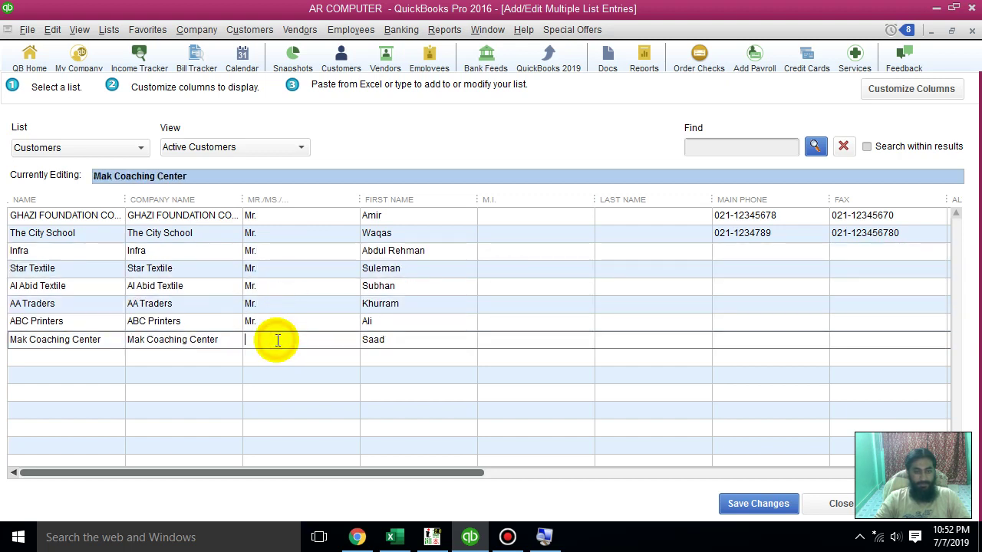
{"action": "type", "text": "Mr."}
{"action": "right_click", "coordinate": [267, 246]}
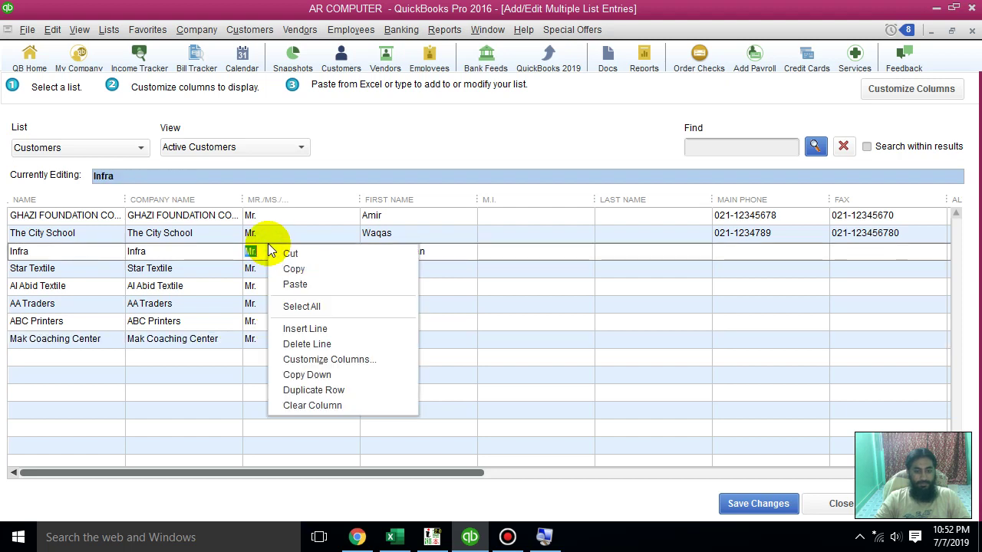
{"action": "left_click", "coordinate": [474, 375]}
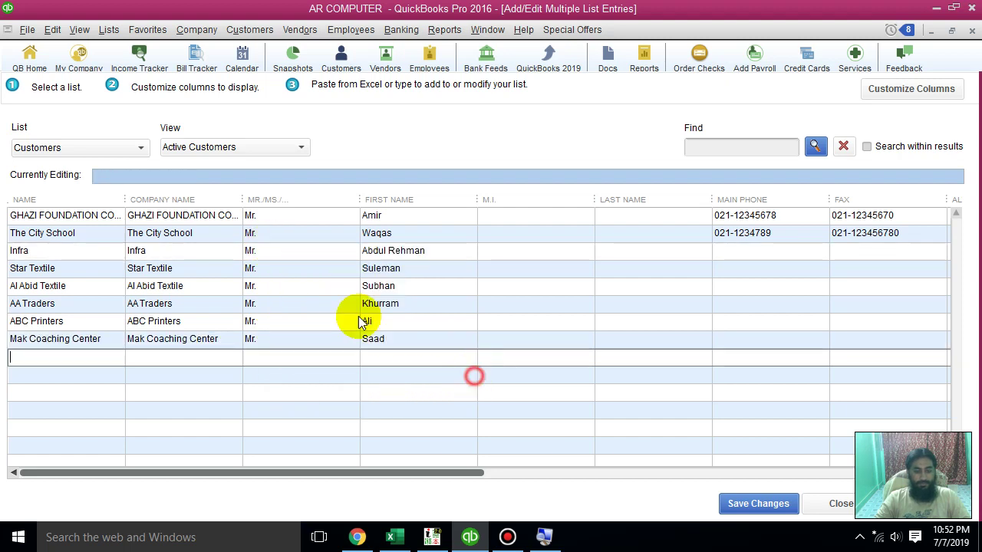
Step: Clear the titles from the six new customer rows, from Infra through Mak Coaching Center
{"action": "left_click", "coordinate": [276, 266]}
{"action": "left_click", "coordinate": [278, 248]}
{"action": "key", "text": "Delete"}
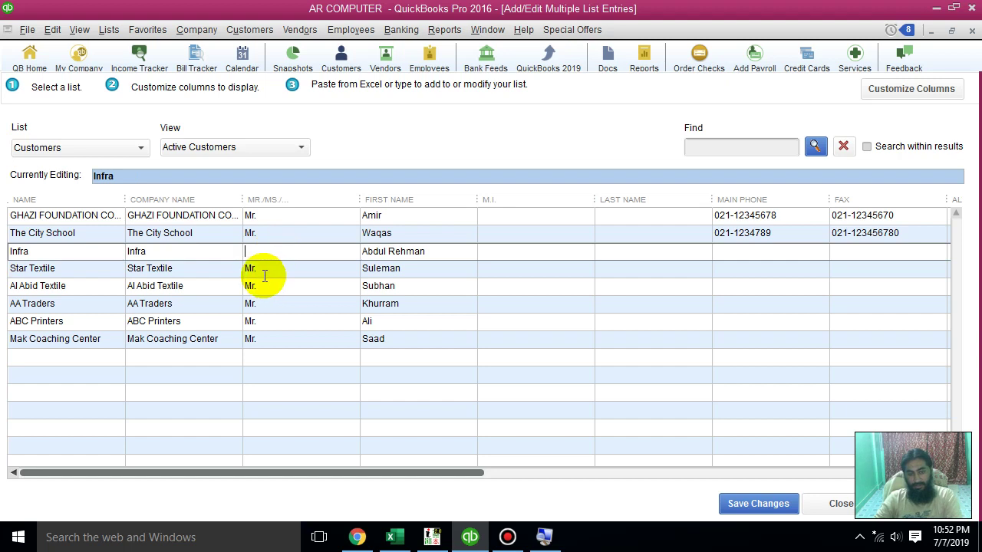
{"action": "left_click", "coordinate": [264, 268]}
{"action": "key", "text": "Delete"}
{"action": "left_click", "coordinate": [264, 285]}
{"action": "key", "text": "Delete"}
{"action": "left_click", "coordinate": [264, 304]}
{"action": "key", "text": "Delete"}
{"action": "left_click", "coordinate": [266, 322]}
{"action": "key", "text": "Delete"}
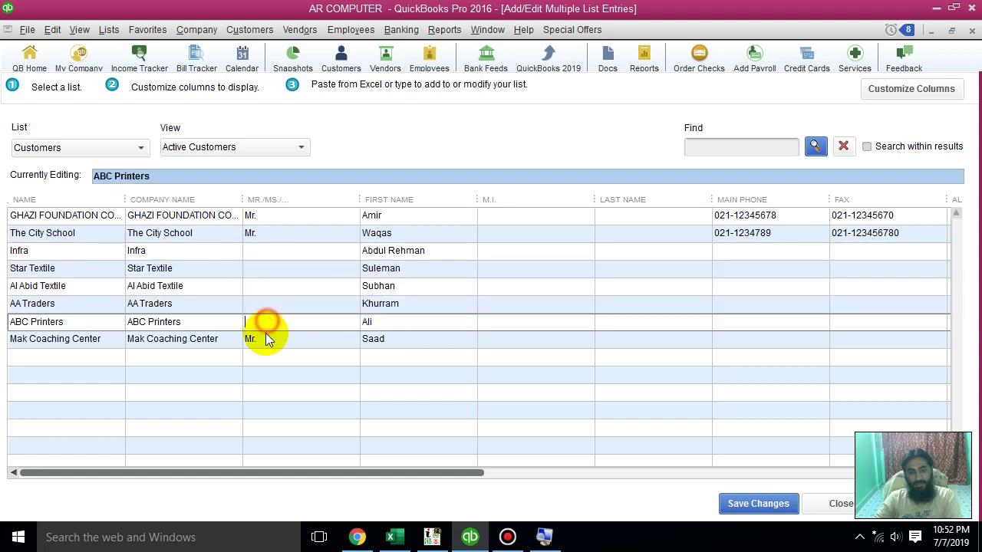
{"action": "left_click", "coordinate": [266, 340]}
{"action": "key", "text": "Delete"}
Step: Copy down the Mr. title from The City School row and clear the extra title in the row below Mak Coaching Center
{"action": "right_click", "coordinate": [254, 247]}
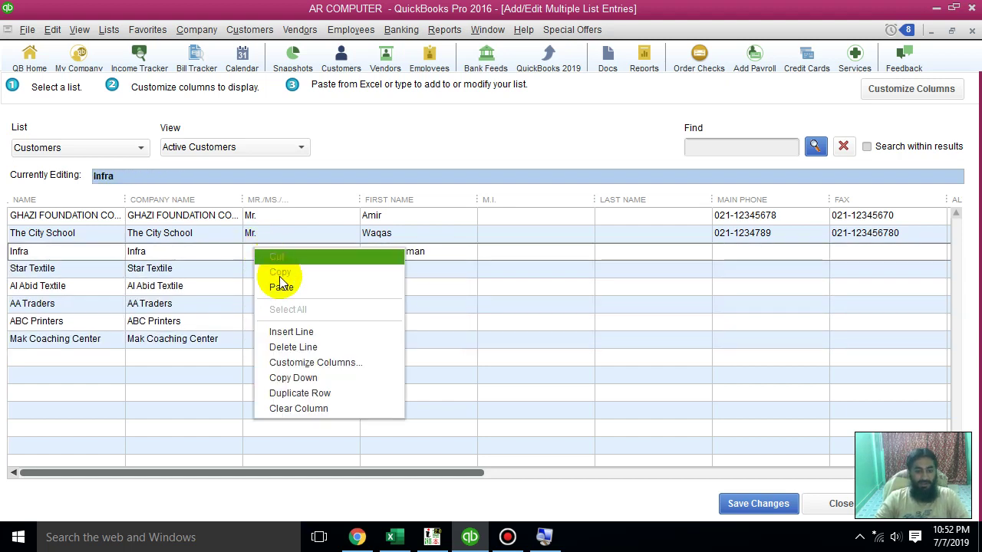
{"action": "right_click", "coordinate": [259, 236]}
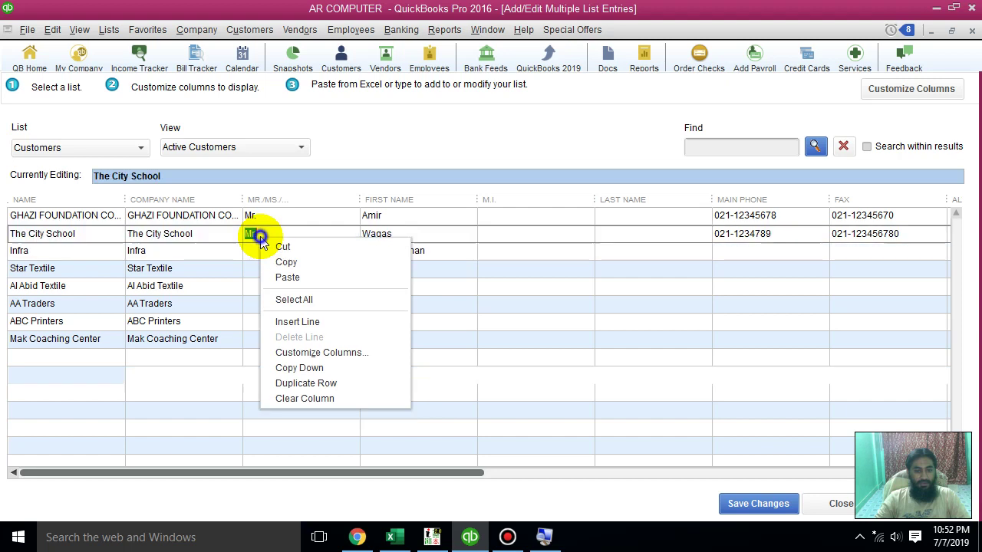
{"action": "left_click", "coordinate": [356, 369]}
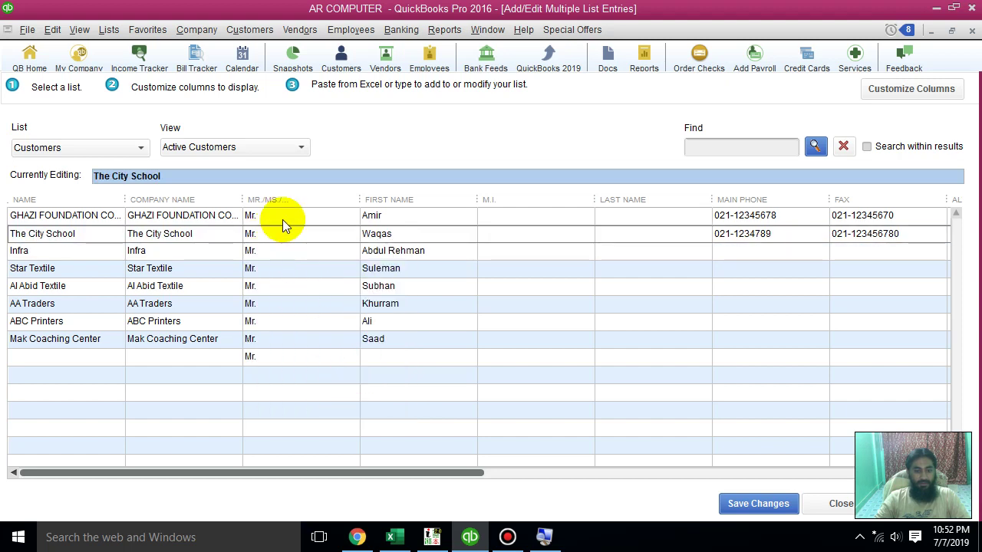
{"action": "left_click", "coordinate": [277, 357]}
{"action": "key", "text": "Delete"}
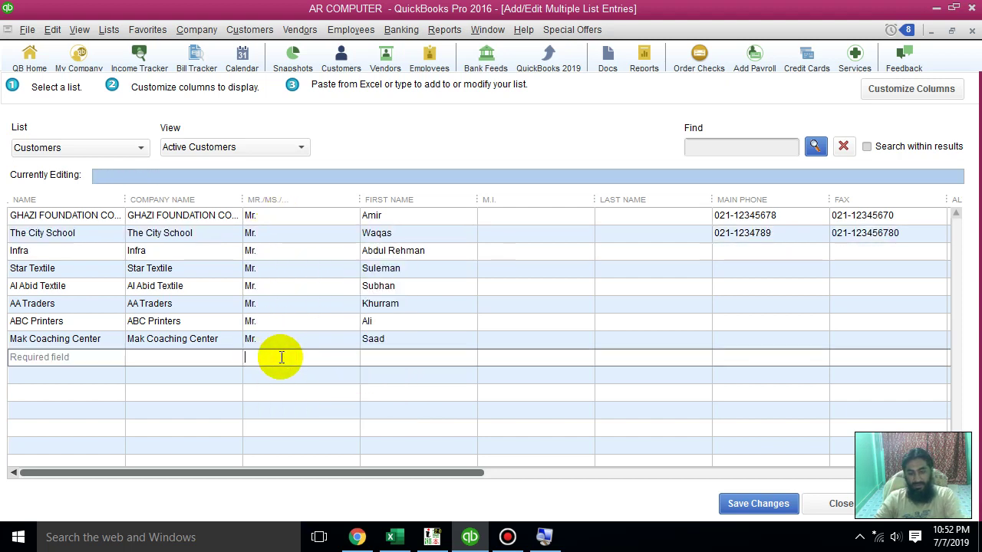
{"action": "left_click", "coordinate": [416, 342]}
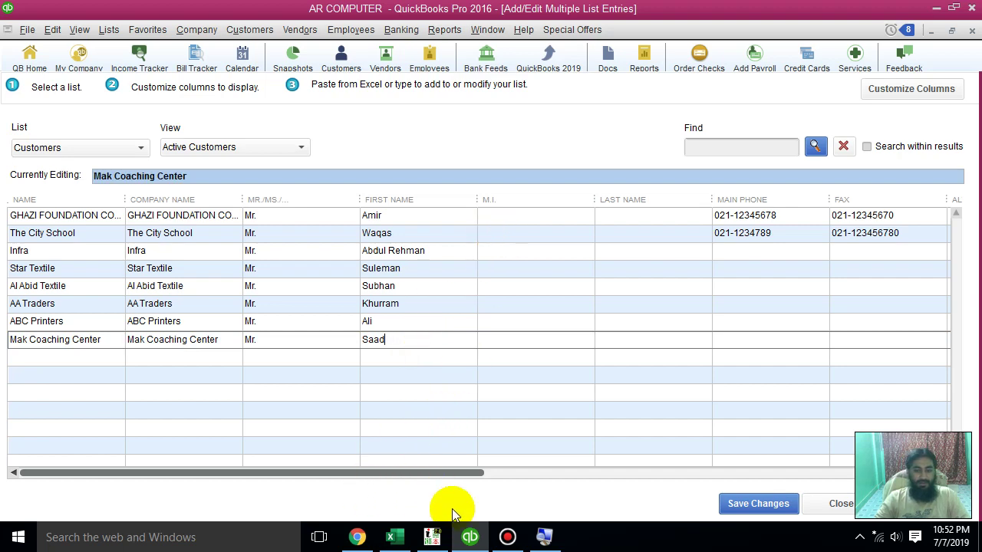
Step: Switch to the Excel workbook and copy the contact numbers in D4:D9
{"action": "left_click", "coordinate": [390, 535]}
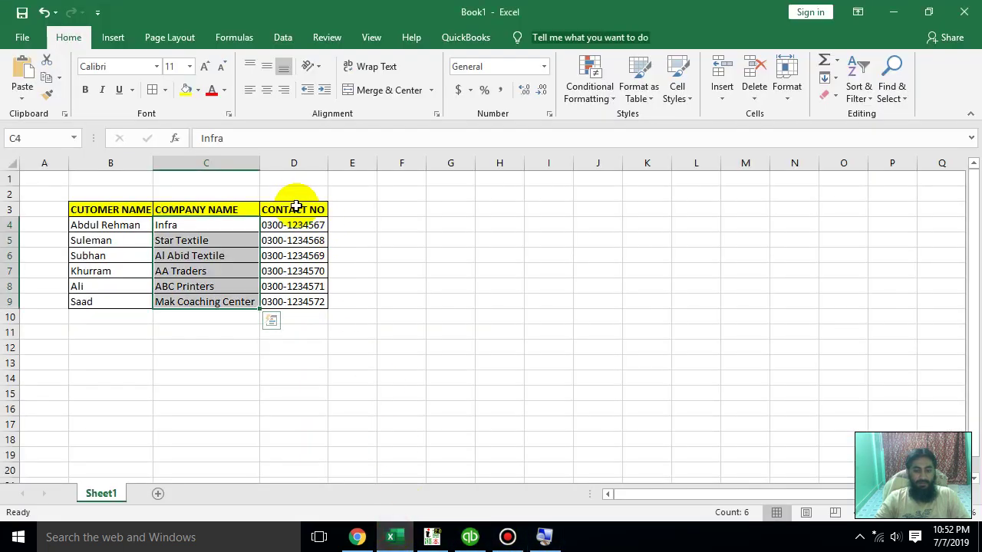
{"action": "left_click_drag", "start_coordinate": [295, 225], "coordinate": [303, 304]}
{"action": "key", "text": "ctrl+c"}
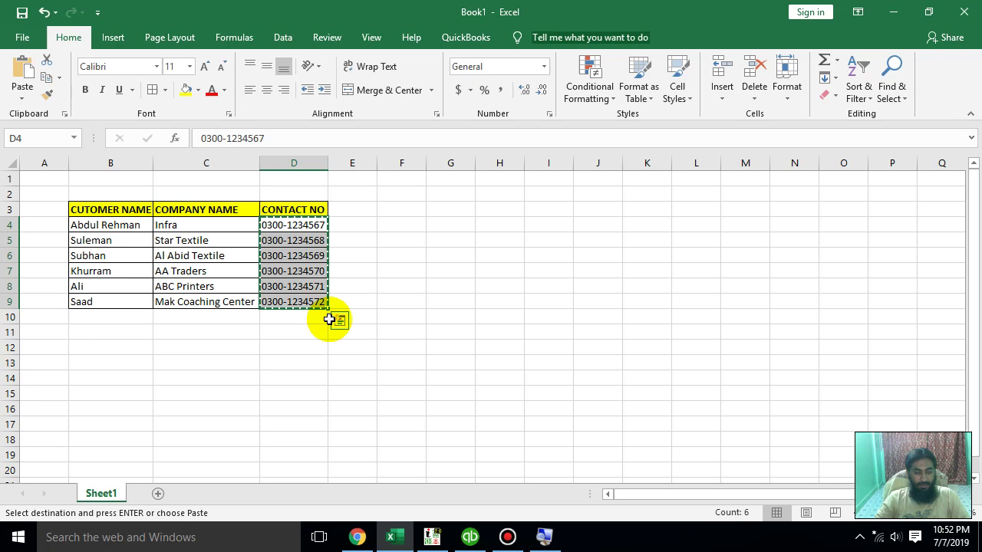
Step: Switch to QuickBooks and paste the contact numbers into the Main Phone column, starting at the Infra row
{"action": "left_click", "coordinate": [471, 536]}
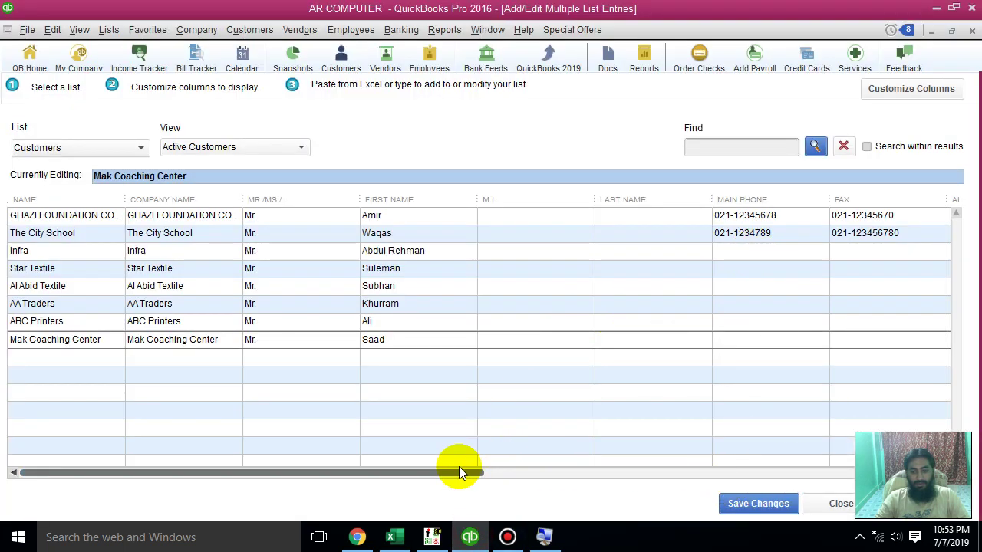
{"action": "left_click_drag", "start_coordinate": [458, 466], "coordinate": [881, 352]}
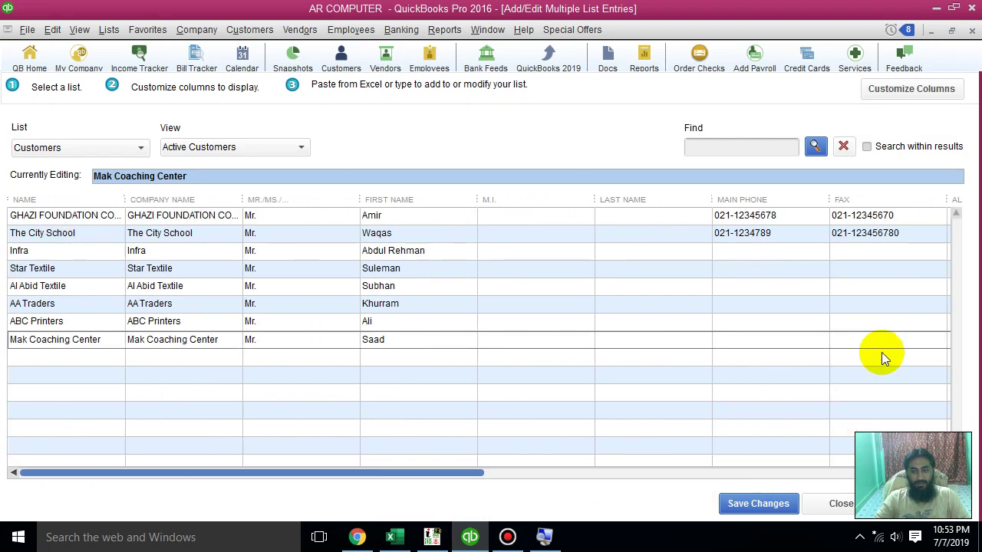
{"action": "left_click_drag", "start_coordinate": [874, 389], "coordinate": [515, 400]}
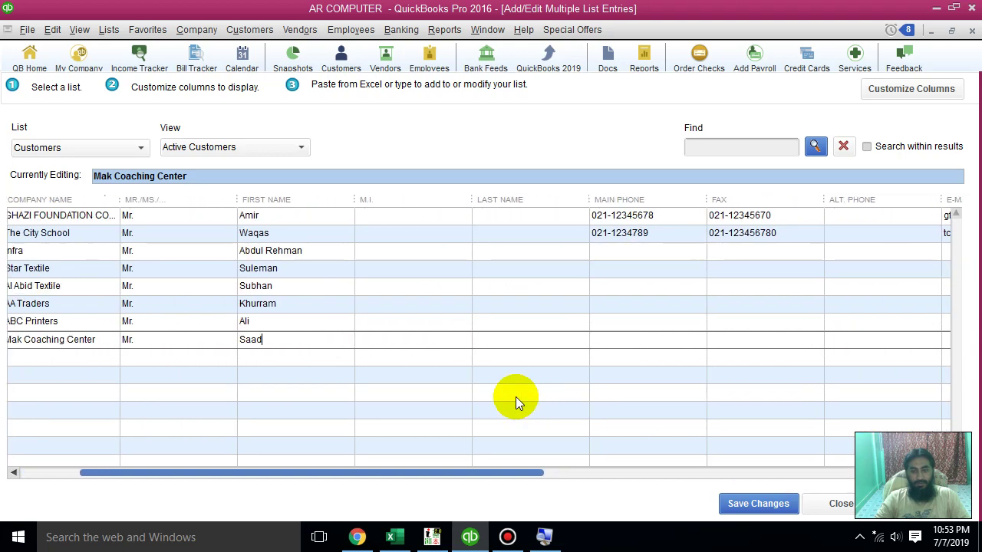
{"action": "left_click", "coordinate": [638, 249]}
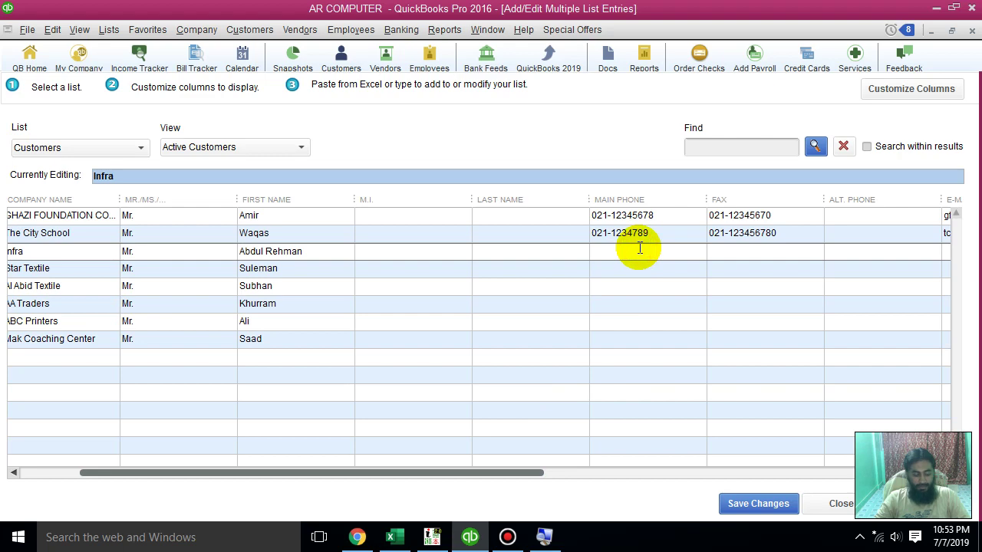
{"action": "key", "text": "ctrl+v"}
{"action": "left_click", "coordinate": [690, 339]}
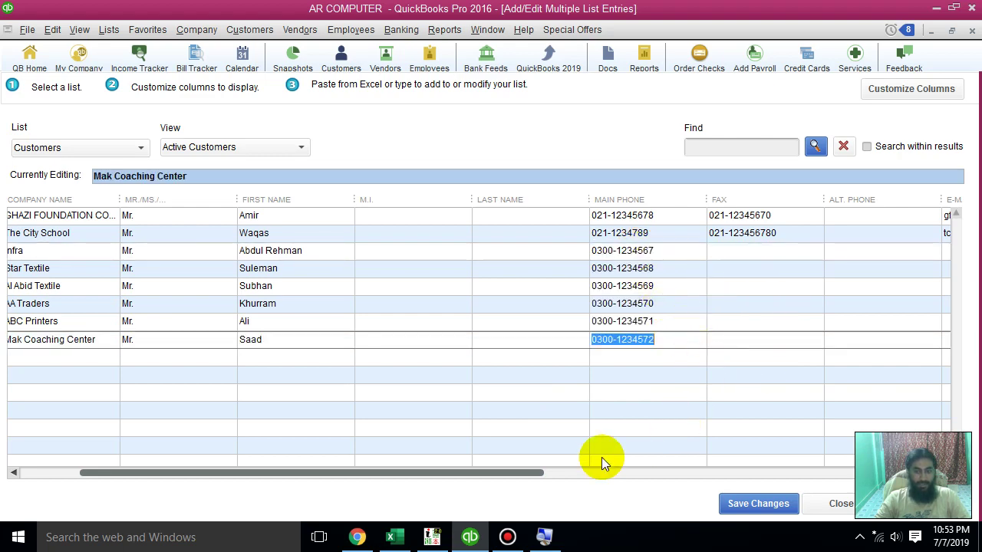
{"action": "left_click_drag", "start_coordinate": [512, 473], "coordinate": [351, 446]}
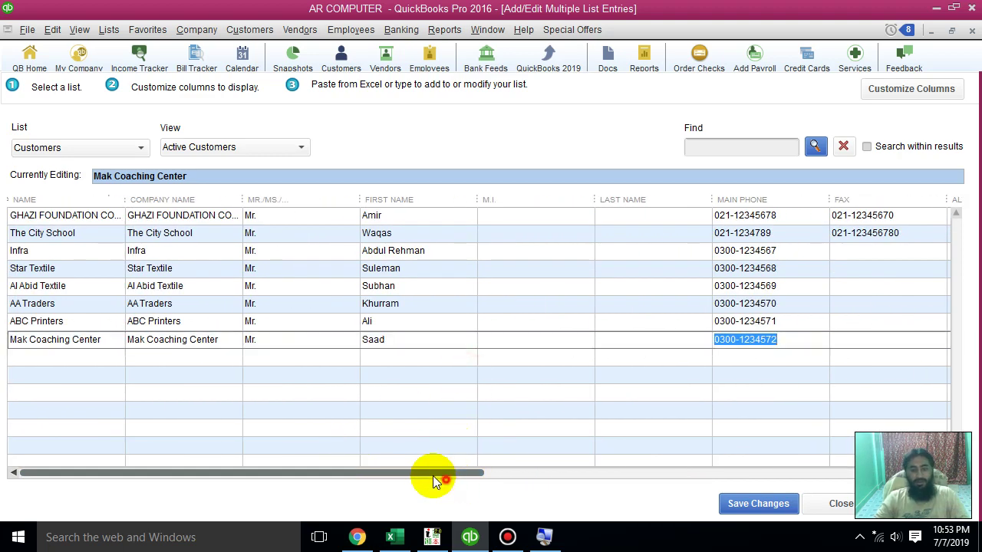
{"action": "left_click", "coordinate": [482, 230]}
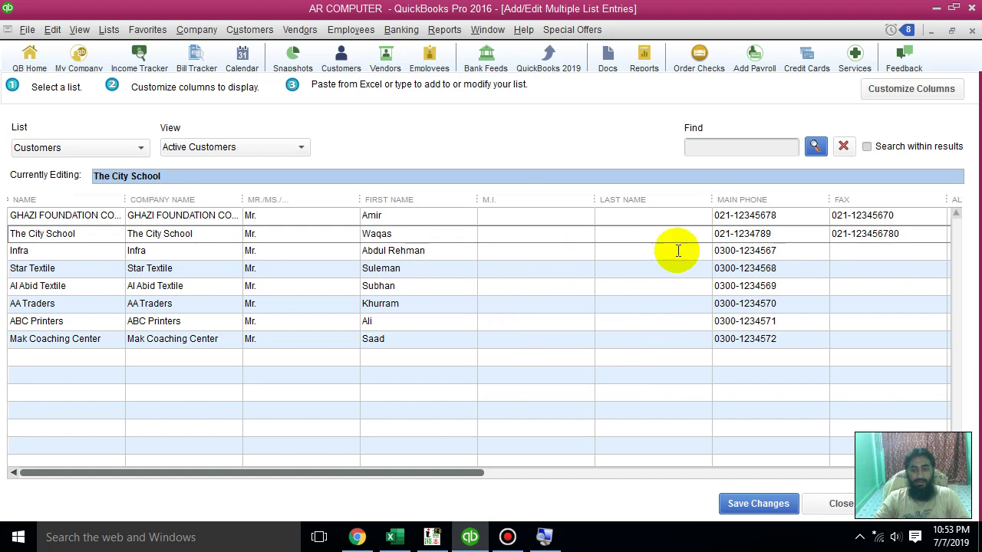
Step: Open the column customization and remove M.I., Last Name and Fax from the chosen columns
{"action": "left_click", "coordinate": [916, 90]}
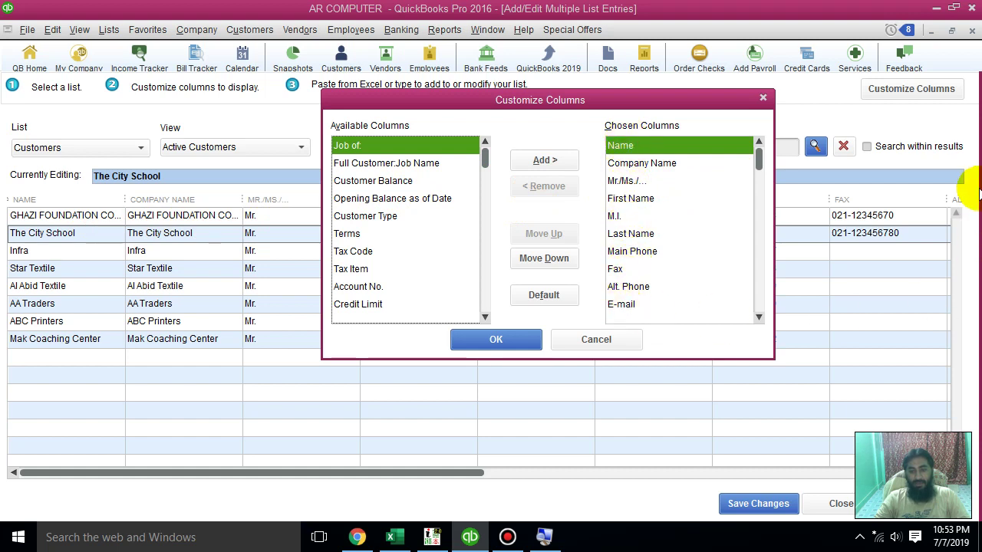
{"action": "left_click", "coordinate": [613, 215]}
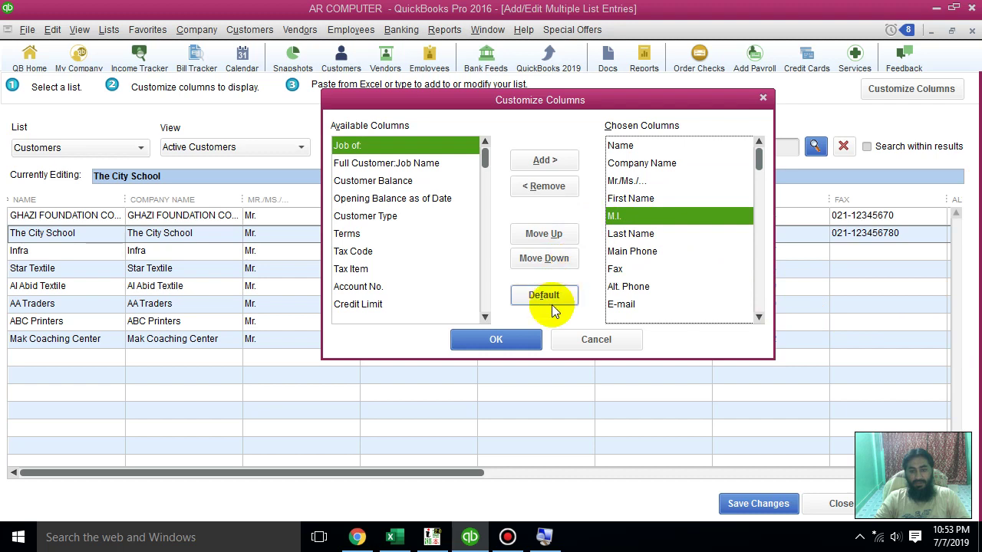
{"action": "left_click", "coordinate": [550, 188]}
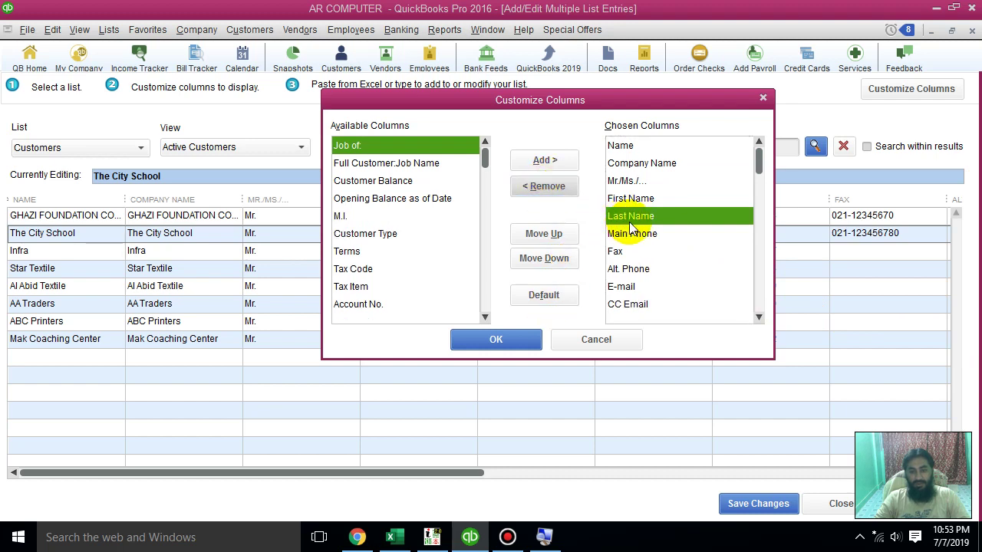
{"action": "left_click", "coordinate": [554, 191]}
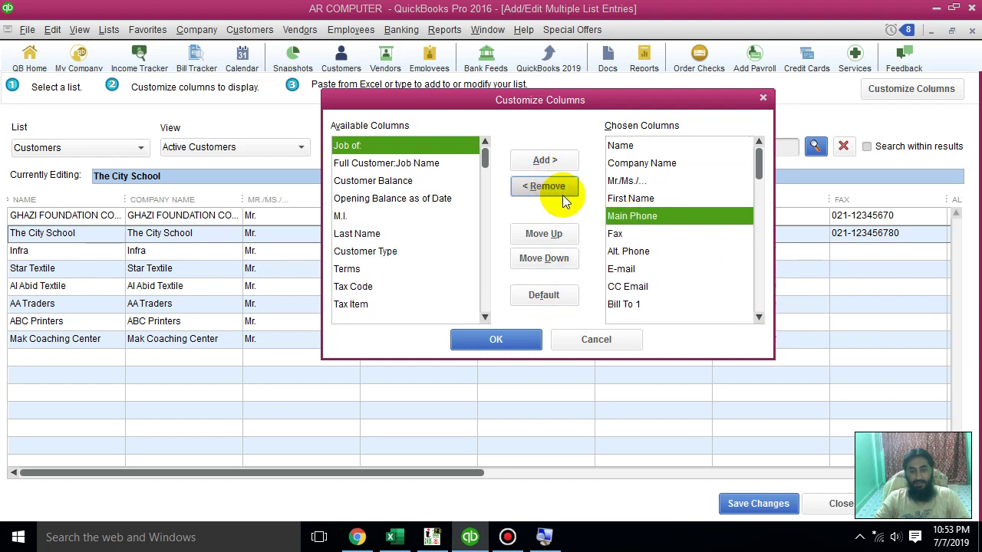
{"action": "left_click", "coordinate": [618, 233]}
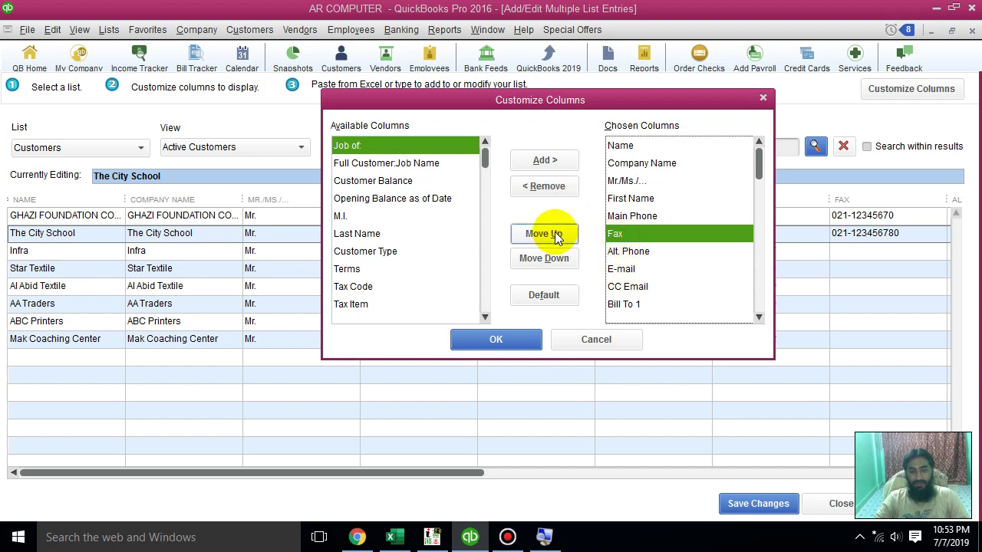
{"action": "left_click", "coordinate": [554, 187]}
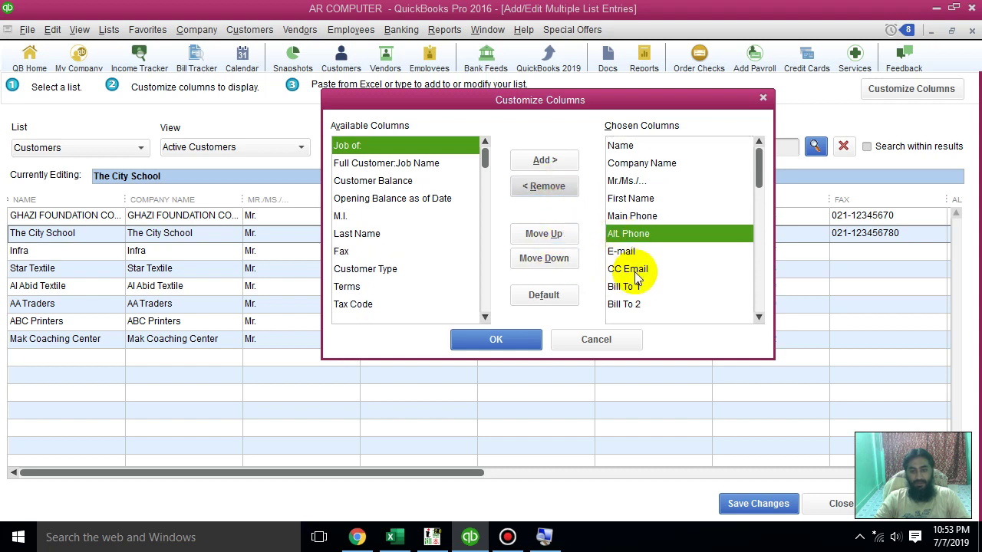
Step: Remove Bill To 5, Bill To 4 and Bill To 3 from the chosen columns
{"action": "scroll", "coordinate": [636, 285], "scroll_direction": "down", "scroll_amount": 2}
{"action": "left_click", "coordinate": [629, 302]}
{"action": "scroll", "coordinate": [631, 301], "scroll_direction": "down", "scroll_amount": 1}
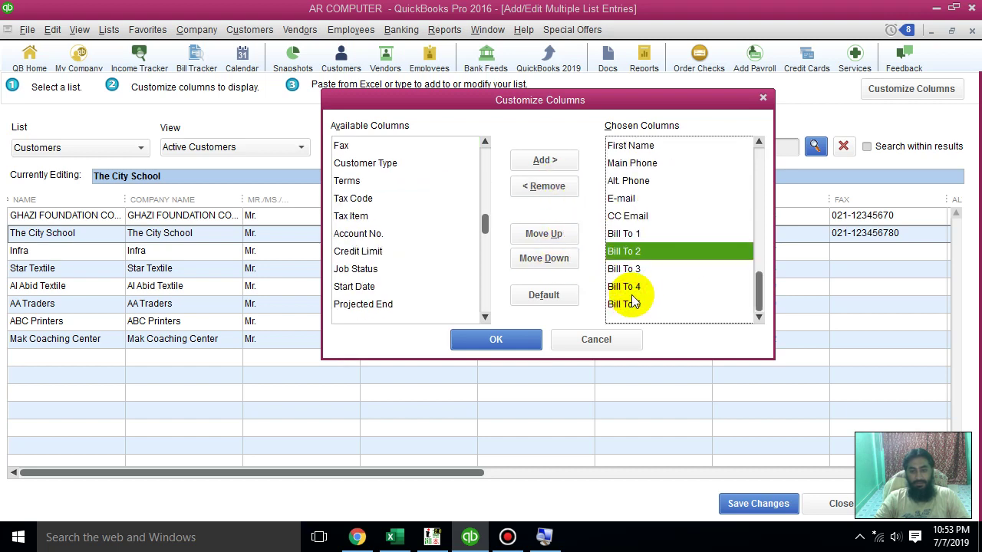
{"action": "left_click", "coordinate": [634, 305]}
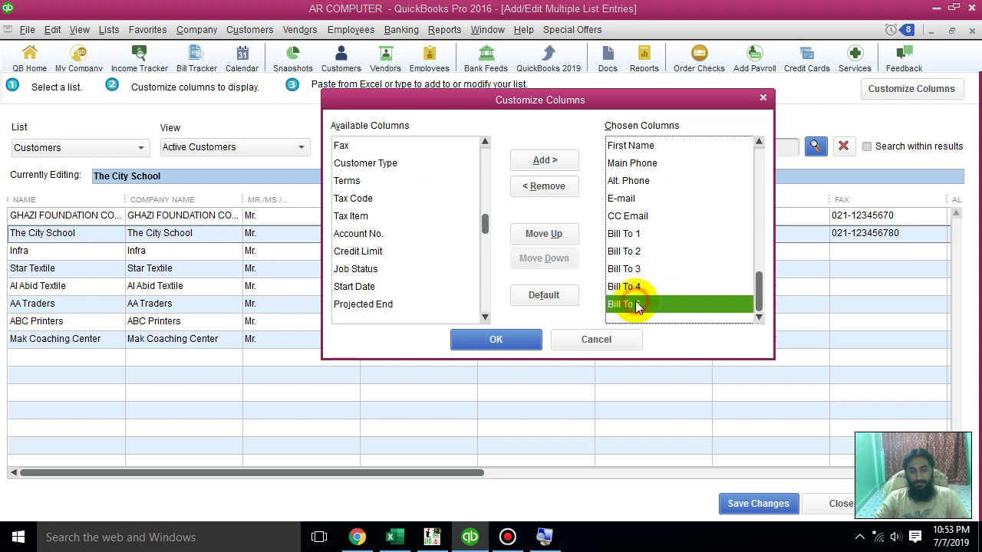
{"action": "left_click", "coordinate": [551, 187]}
{"action": "left_click", "coordinate": [551, 188]}
{"action": "left_click", "coordinate": [551, 187]}
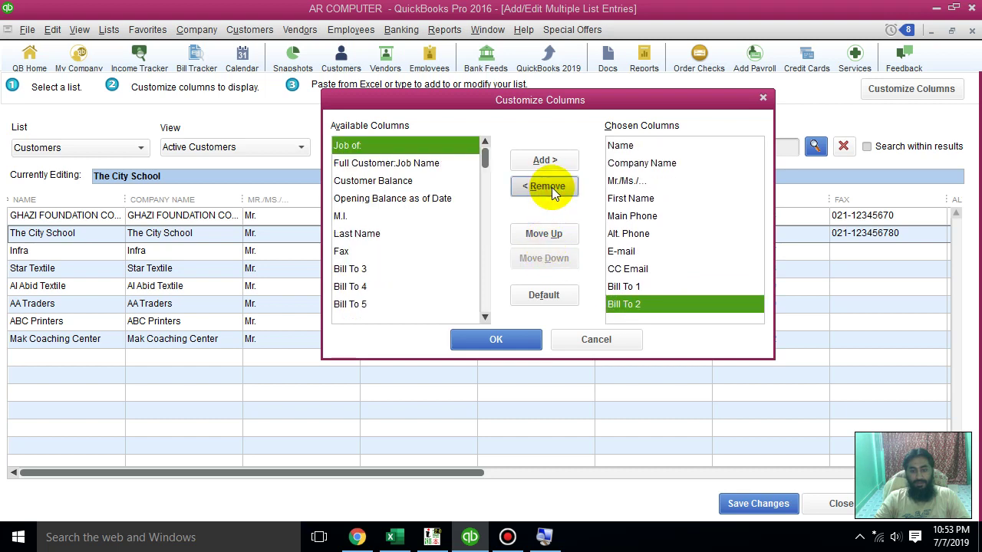
Step: Review the remaining chosen columns and the available ones, including Opening Balance as of Date and Customer Balance
{"action": "left_click", "coordinate": [637, 286]}
{"action": "left_click", "coordinate": [625, 251]}
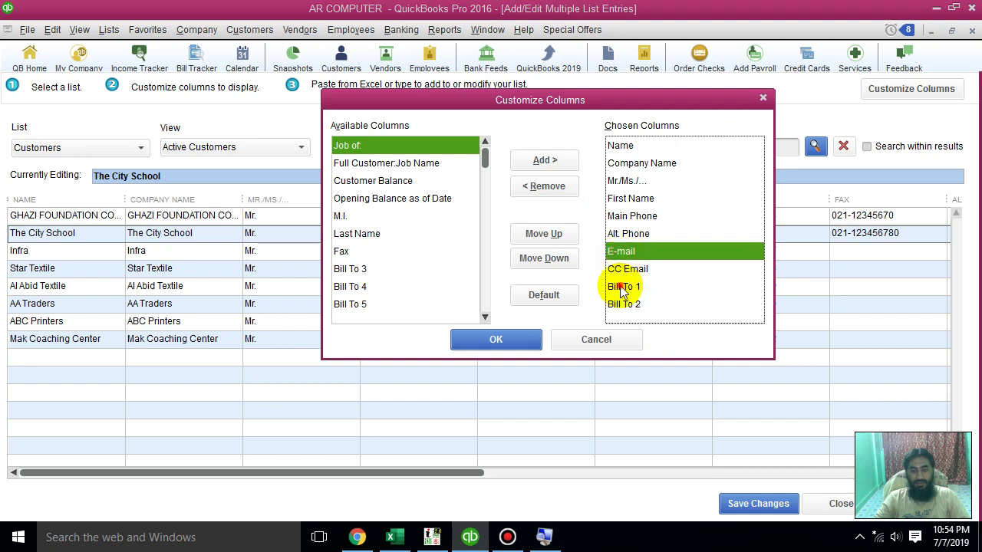
{"action": "left_click", "coordinate": [625, 286]}
{"action": "left_click", "coordinate": [621, 233]}
{"action": "left_click_drag", "start_coordinate": [486, 147], "coordinate": [487, 296]}
{"action": "scroll", "coordinate": [429, 230], "scroll_direction": "up", "scroll_amount": 10}
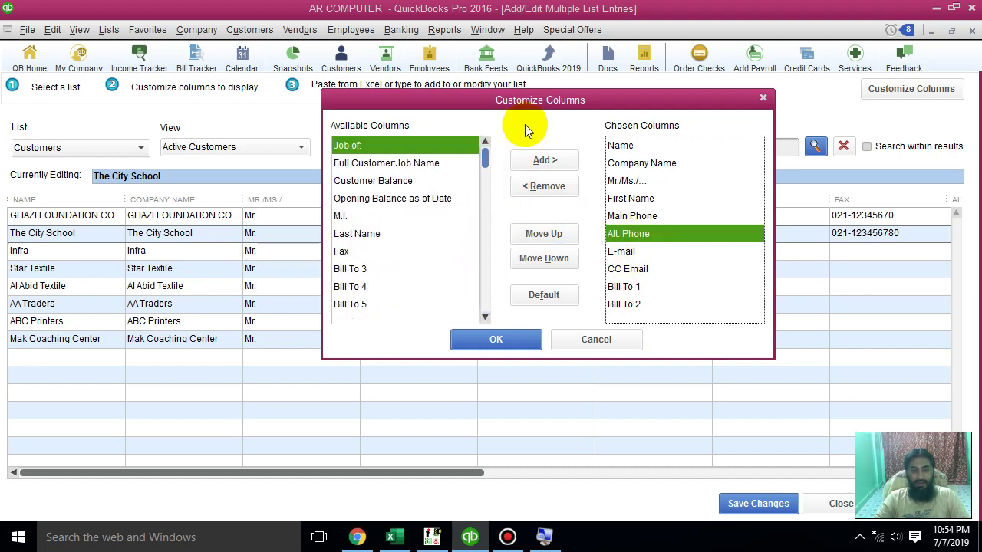
{"action": "left_click", "coordinate": [438, 200]}
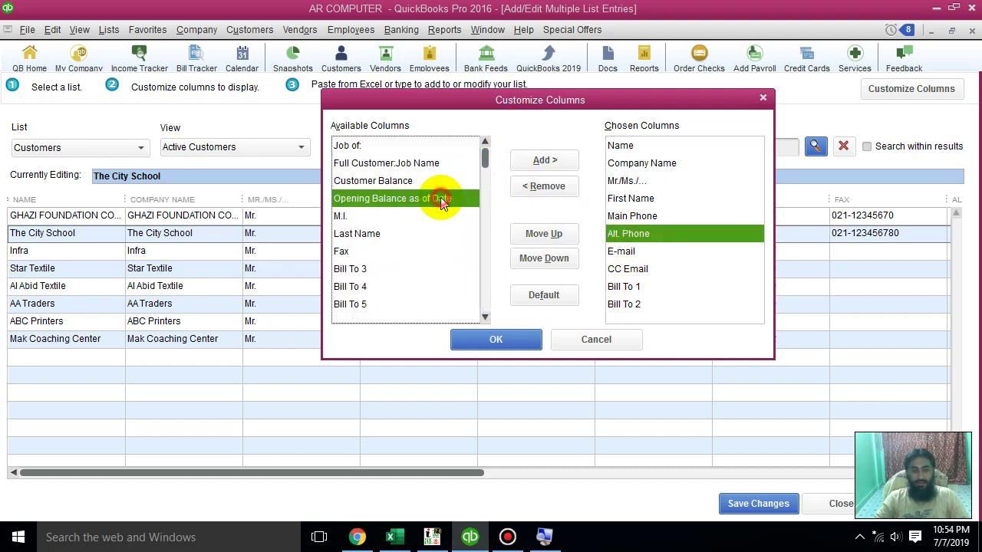
{"action": "left_click", "coordinate": [395, 184]}
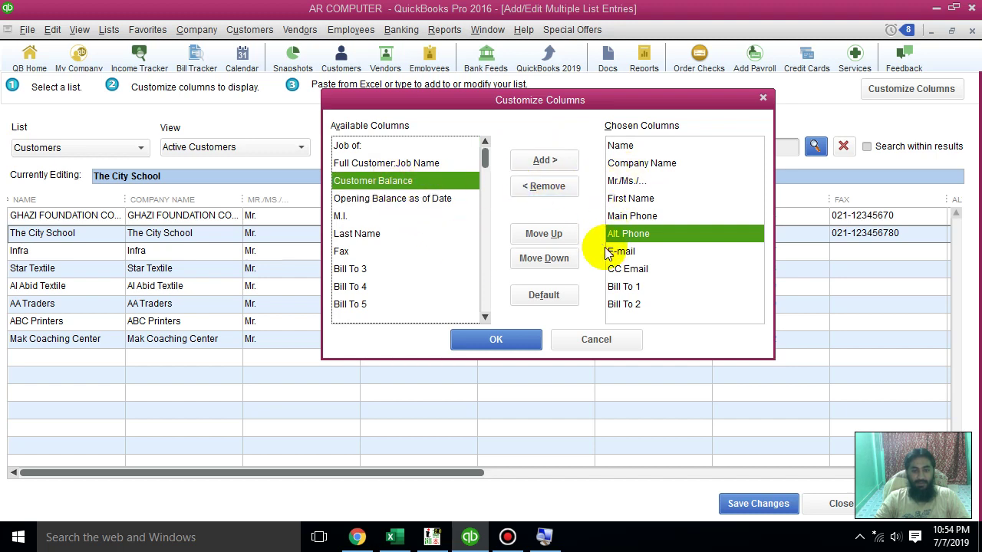
Step: Add Customer Balance after Bill To 2 in the chosen columns and apply the column customization
{"action": "left_click", "coordinate": [633, 305]}
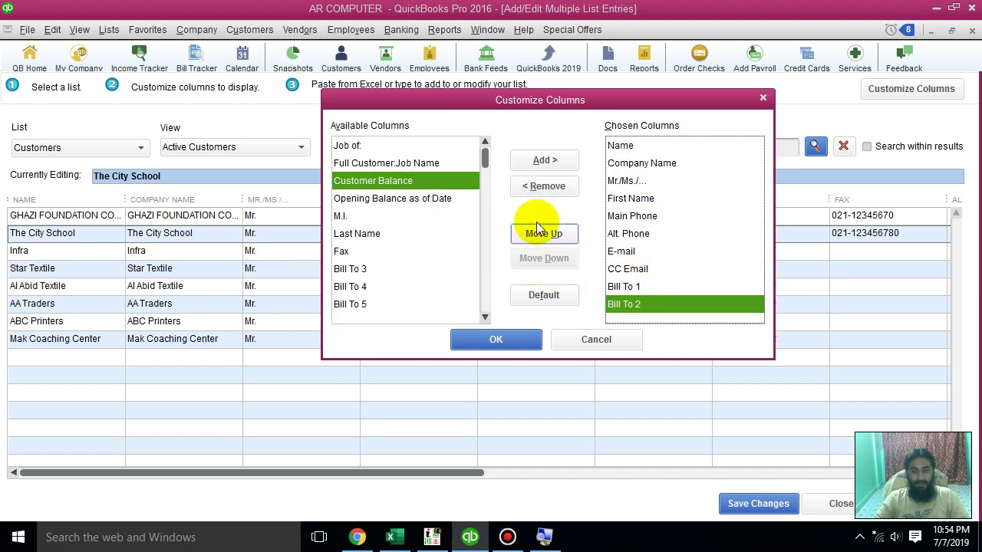
{"action": "left_click", "coordinate": [542, 163]}
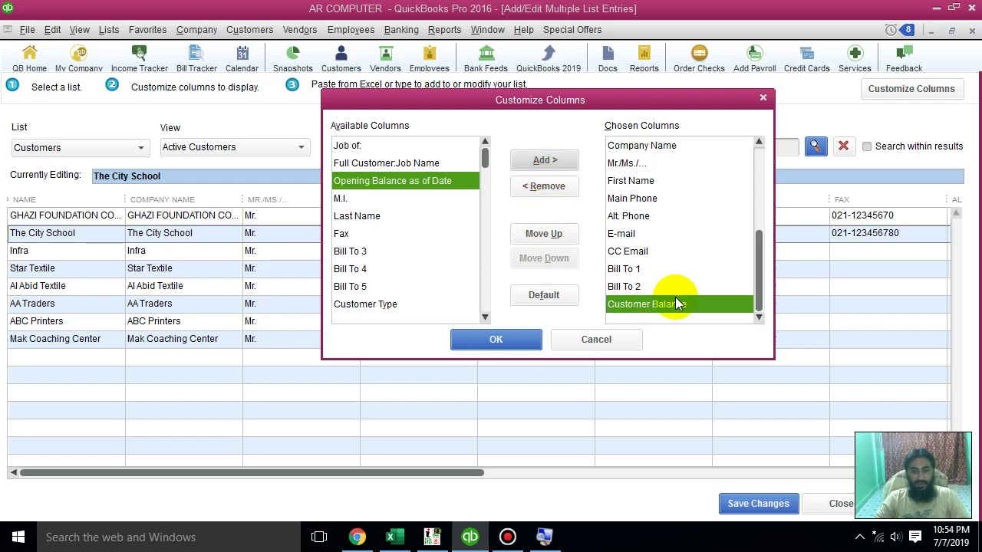
{"action": "left_click", "coordinate": [497, 339]}
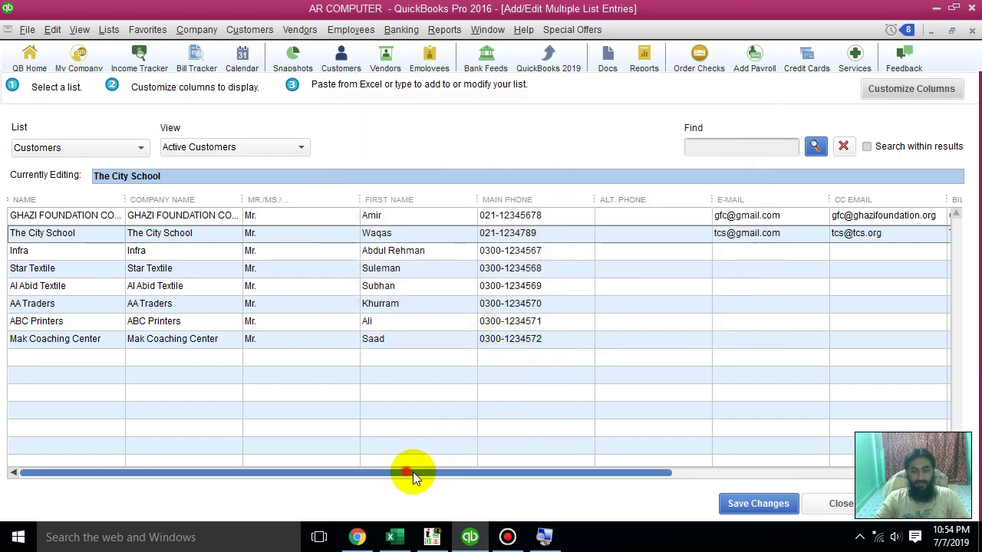
{"action": "left_click_drag", "start_coordinate": [413, 472], "coordinate": [98, 391]}
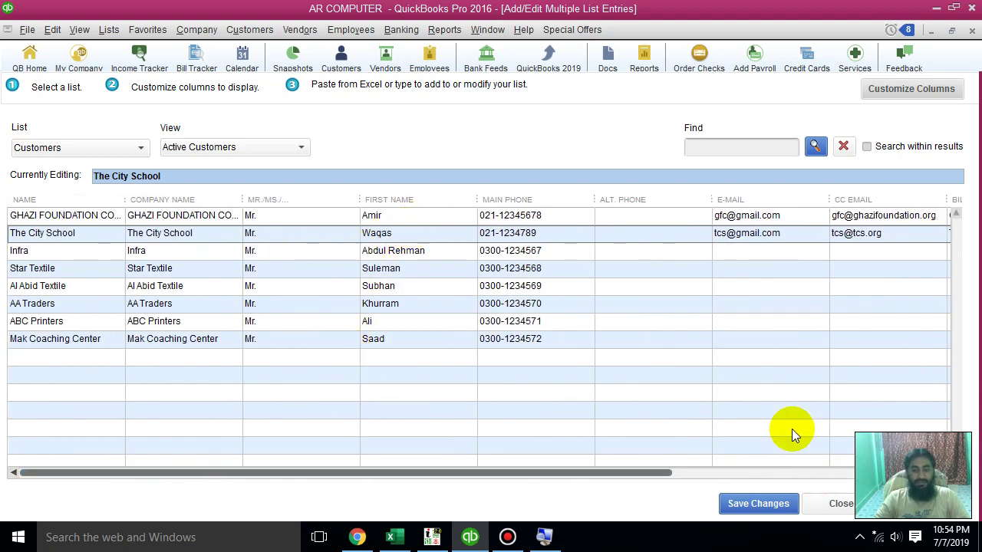
Step: Save the pasted customer entries and dismiss the resulting warning
{"action": "left_click", "coordinate": [18, 253]}
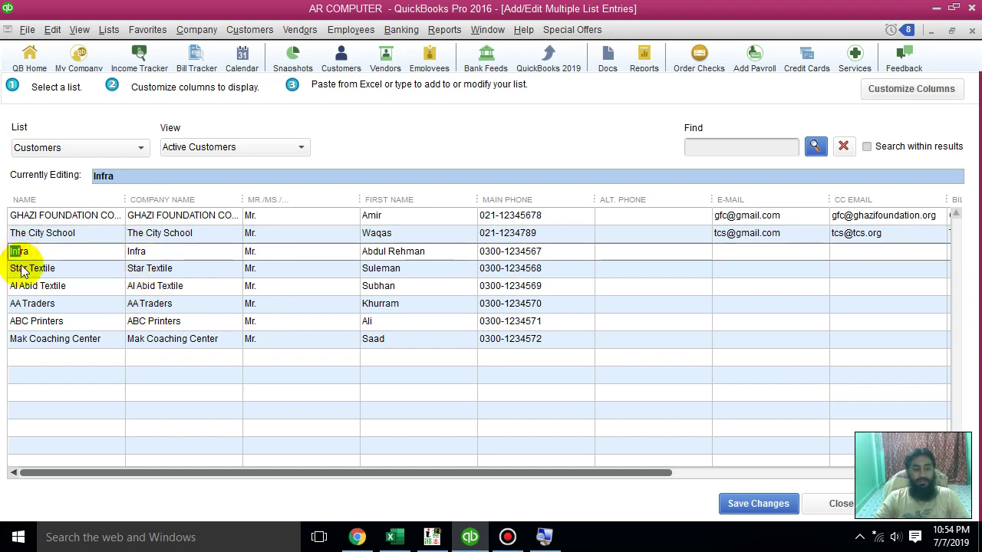
{"action": "double_click", "coordinate": [25, 269]}
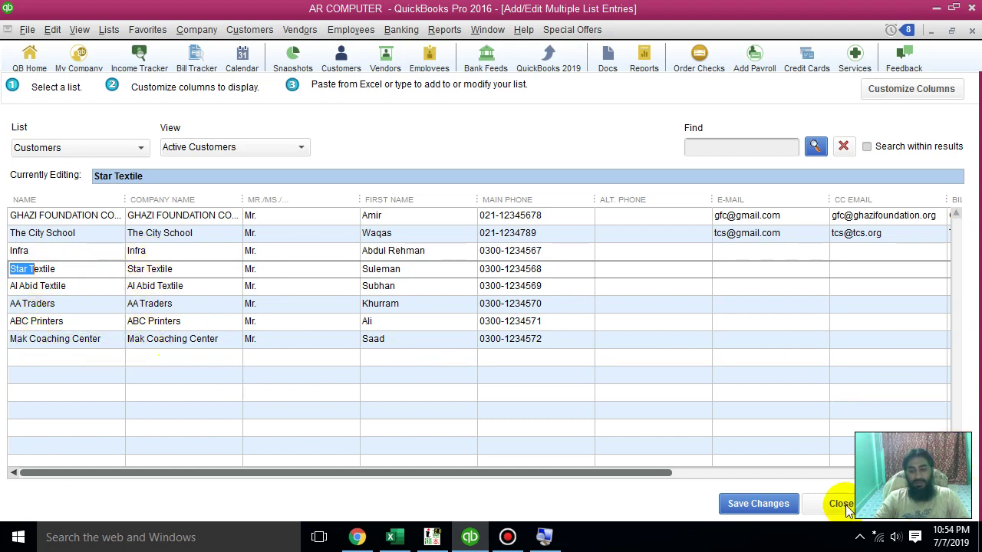
{"action": "left_click", "coordinate": [752, 512]}
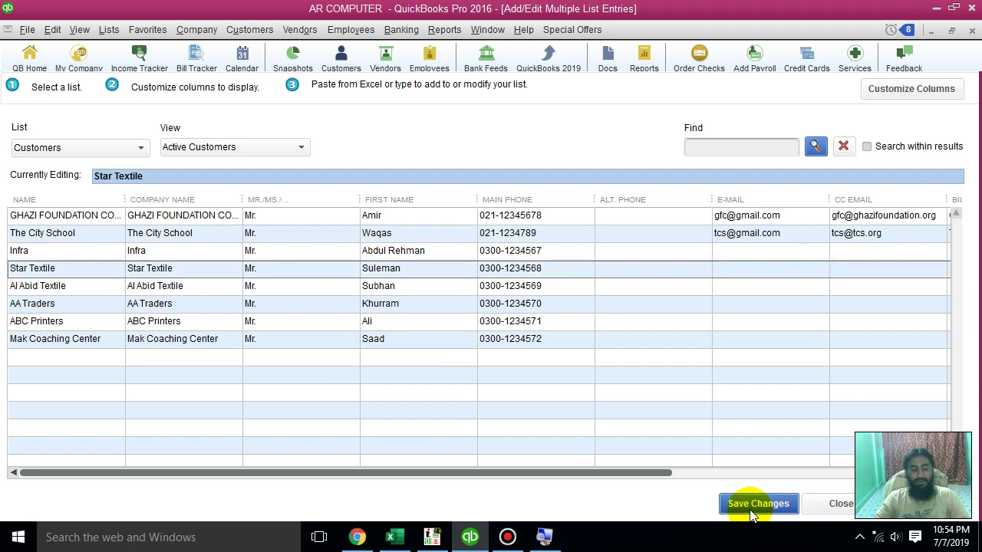
{"action": "left_click", "coordinate": [751, 513]}
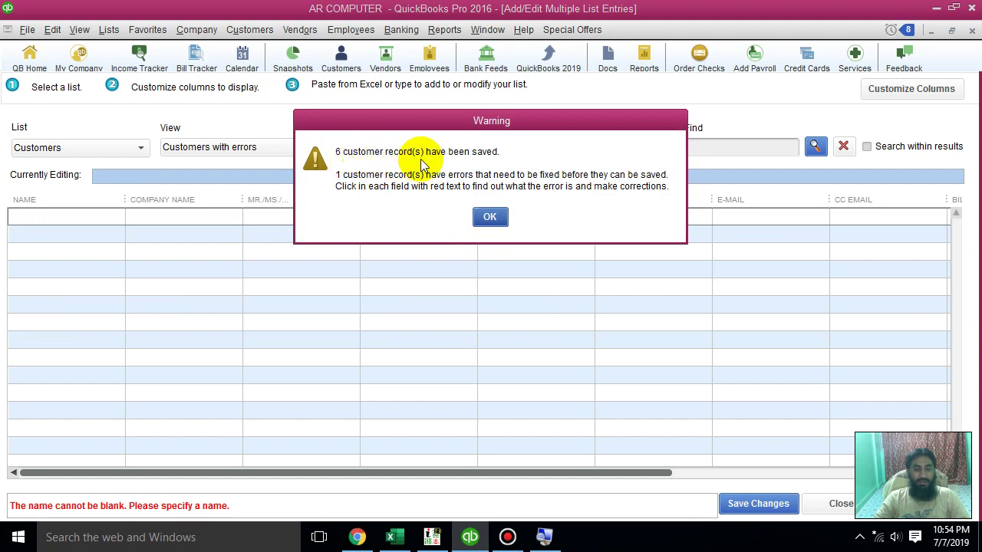
{"action": "left_click", "coordinate": [490, 220]}
Step: Retry saving the remaining blank customer row, then close the multiple list entries window without saving it
{"action": "left_click", "coordinate": [841, 500]}
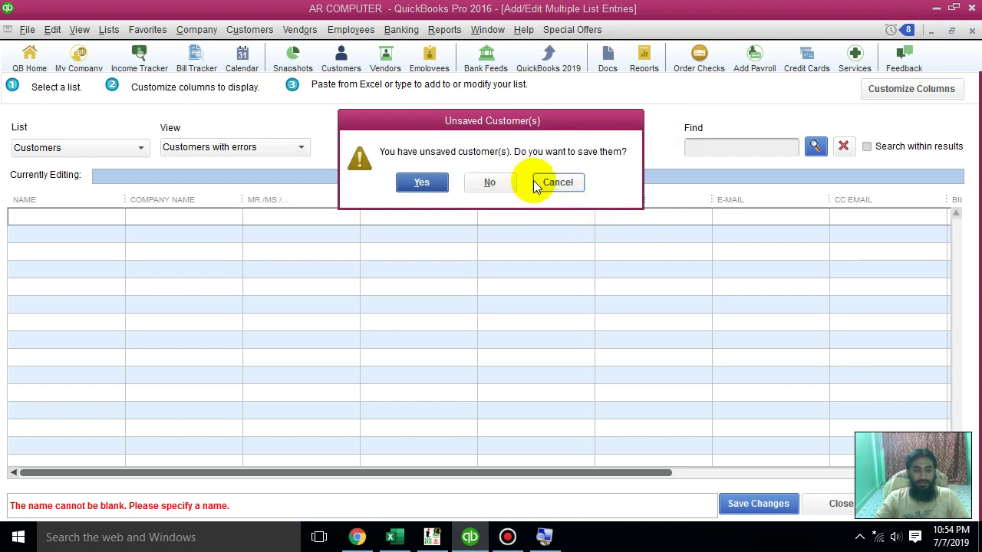
{"action": "left_click", "coordinate": [423, 184]}
{"action": "left_click", "coordinate": [484, 213]}
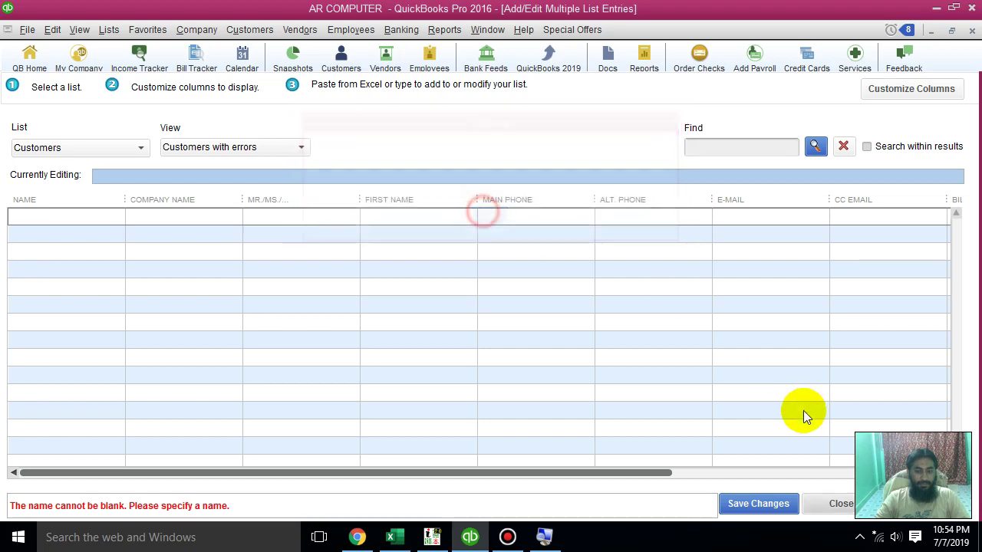
{"action": "left_click", "coordinate": [837, 501]}
{"action": "left_click", "coordinate": [493, 181]}
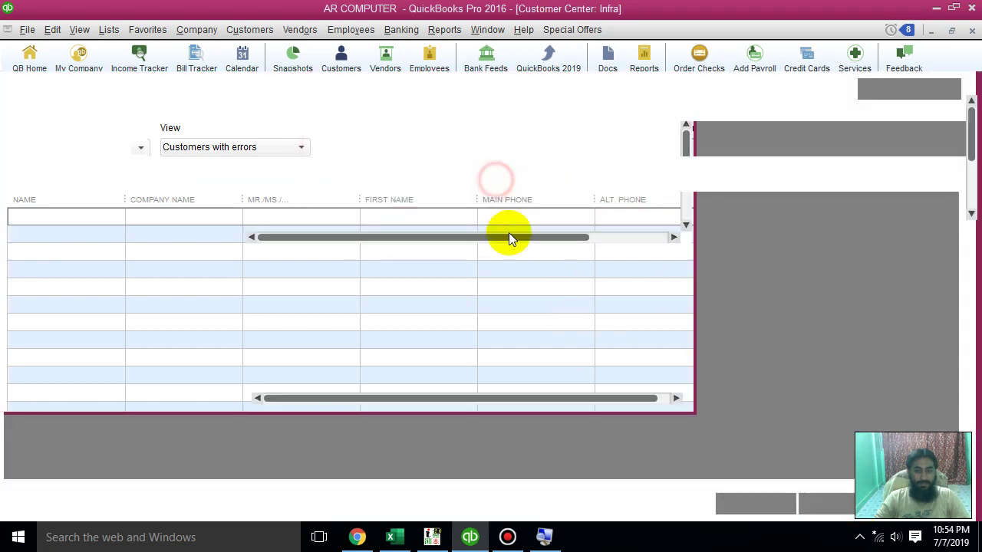
Step: Check the information of each customer in the Customer Center, from AA Traders down to The City School
{"action": "left_click", "coordinate": [39, 212]}
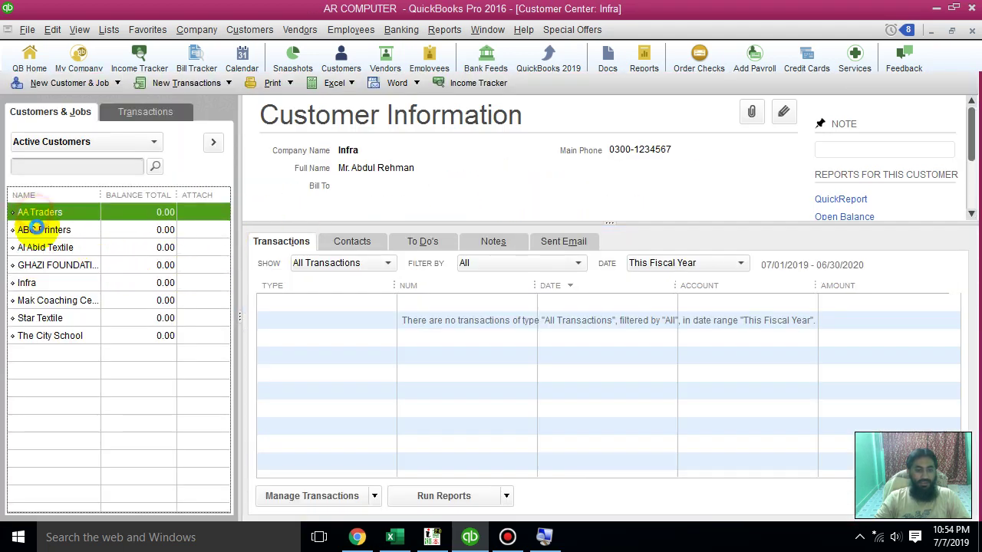
{"action": "left_click", "coordinate": [36, 229]}
{"action": "left_click", "coordinate": [35, 247]}
{"action": "left_click", "coordinate": [34, 264]}
{"action": "left_click", "coordinate": [34, 282]}
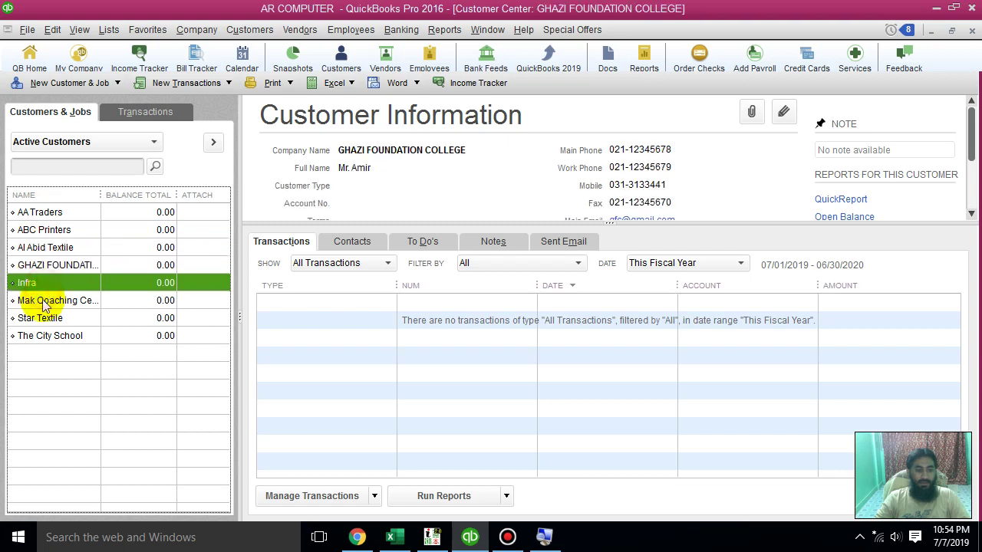
{"action": "left_click", "coordinate": [44, 303]}
{"action": "left_click", "coordinate": [35, 317]}
{"action": "left_click", "coordinate": [39, 335]}
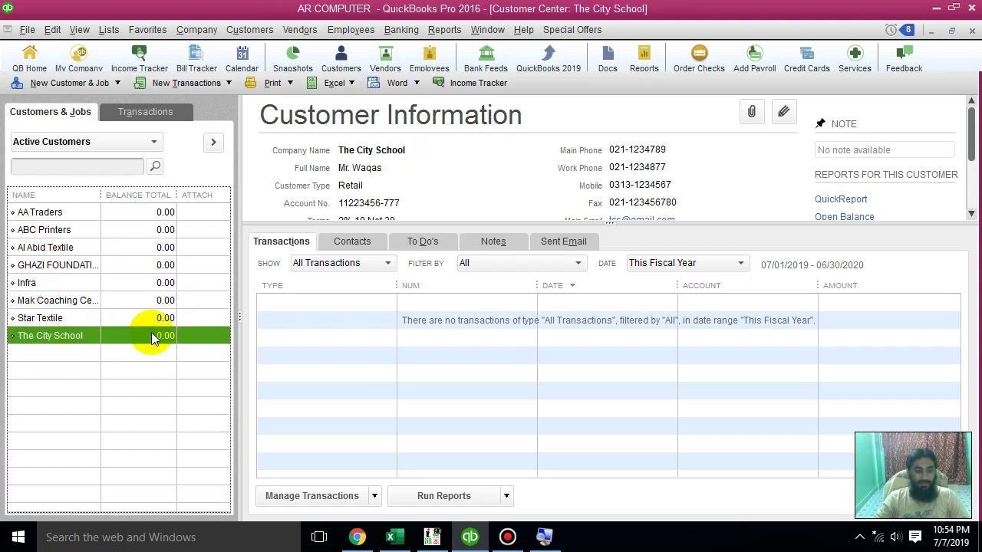
Step: Widen the customer list so the full names fit, and sort it by the Attach column
{"action": "left_click_drag", "start_coordinate": [240, 340], "coordinate": [325, 339]}
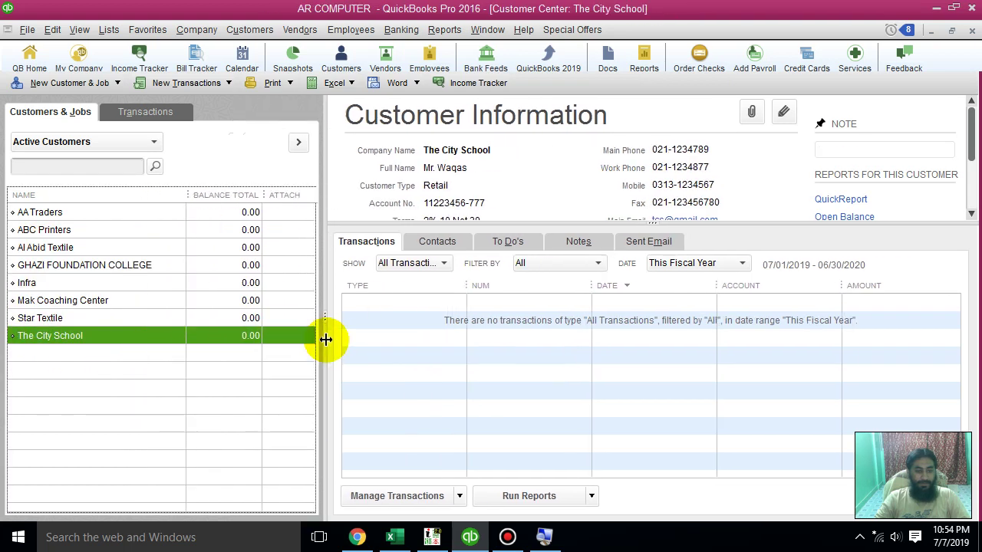
{"action": "left_click", "coordinate": [234, 305]}
{"action": "left_click", "coordinate": [300, 247]}
{"action": "left_click", "coordinate": [287, 193]}
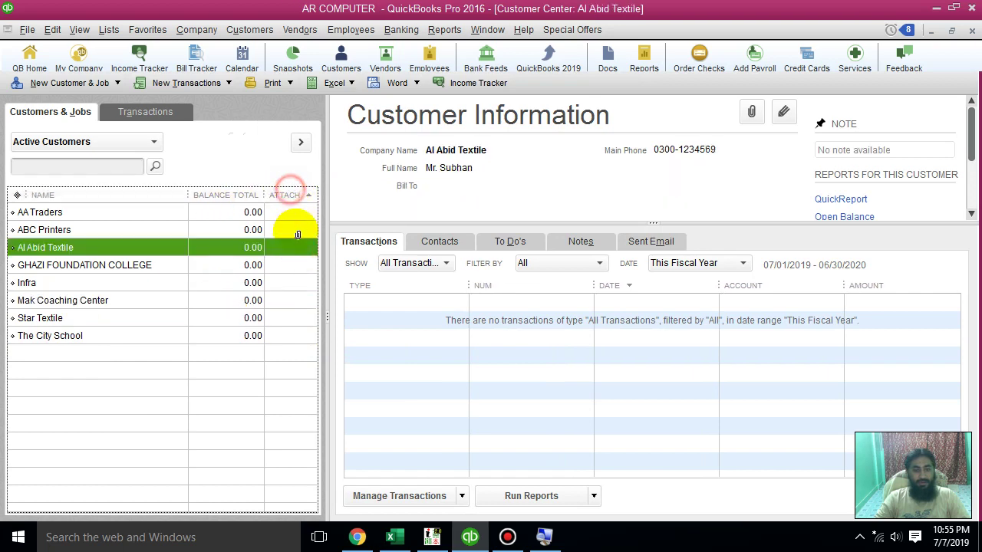
{"action": "left_click", "coordinate": [298, 230]}
{"action": "left_click", "coordinate": [281, 298]}
Step: Open the column customization for the customer list and remove Attach from the chosen columns
{"action": "right_click", "coordinate": [264, 229]}
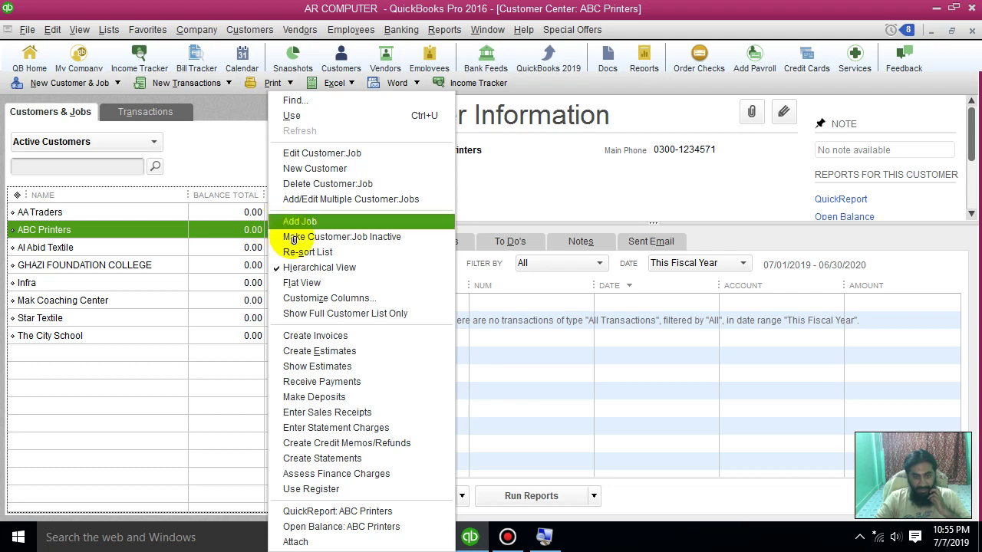
{"action": "left_click", "coordinate": [330, 297]}
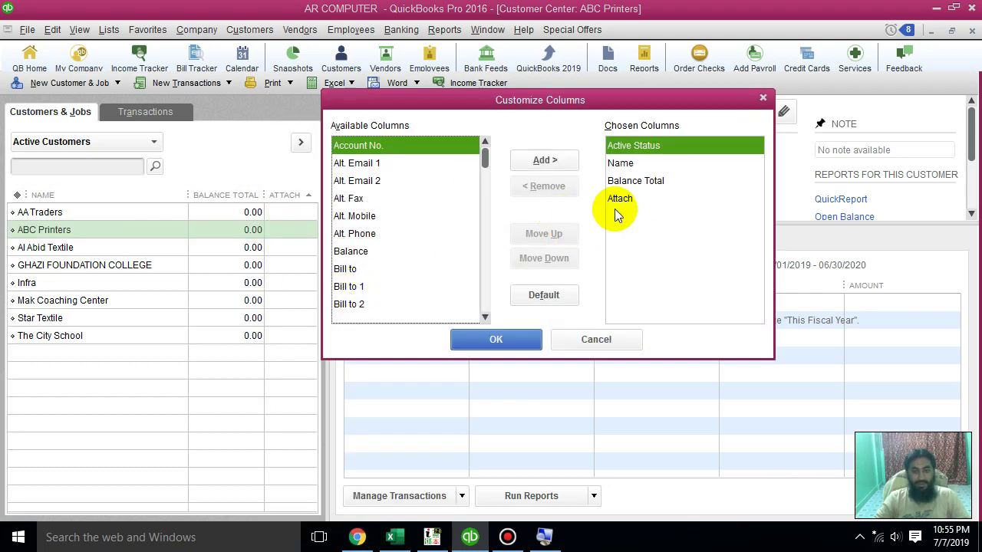
{"action": "left_click", "coordinate": [648, 181]}
{"action": "left_click", "coordinate": [639, 200]}
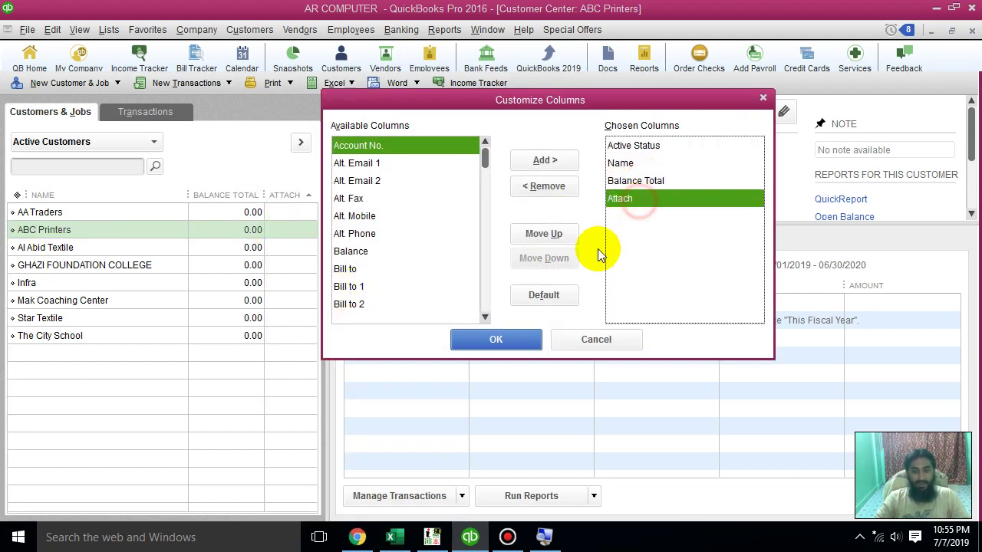
{"action": "left_click", "coordinate": [544, 186]}
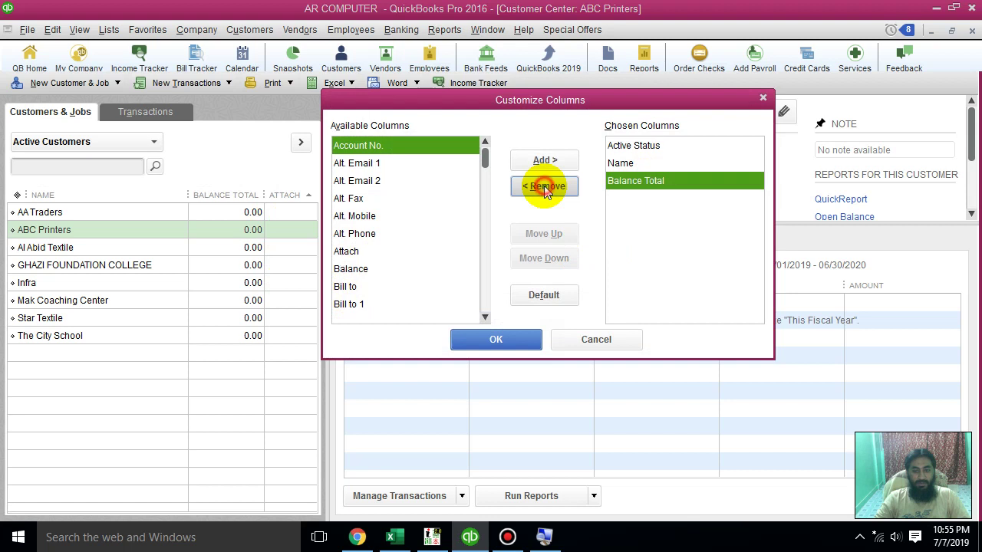
Step: Add Credit Limit to the customer list's columns, apply it, and narrow the Name column to make room for it
{"action": "left_click", "coordinate": [647, 146]}
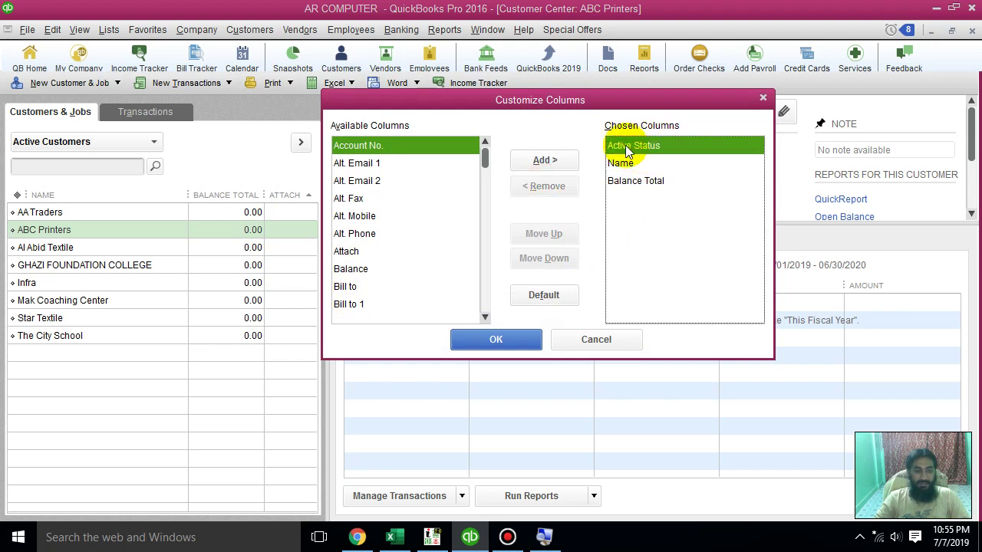
{"action": "left_click", "coordinate": [638, 187]}
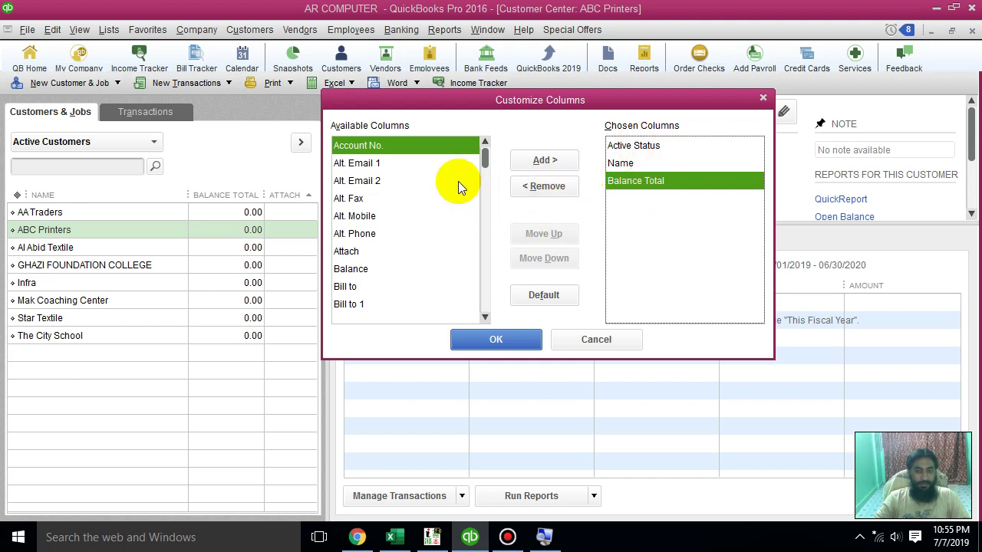
{"action": "left_click_drag", "start_coordinate": [485, 159], "coordinate": [495, 201]}
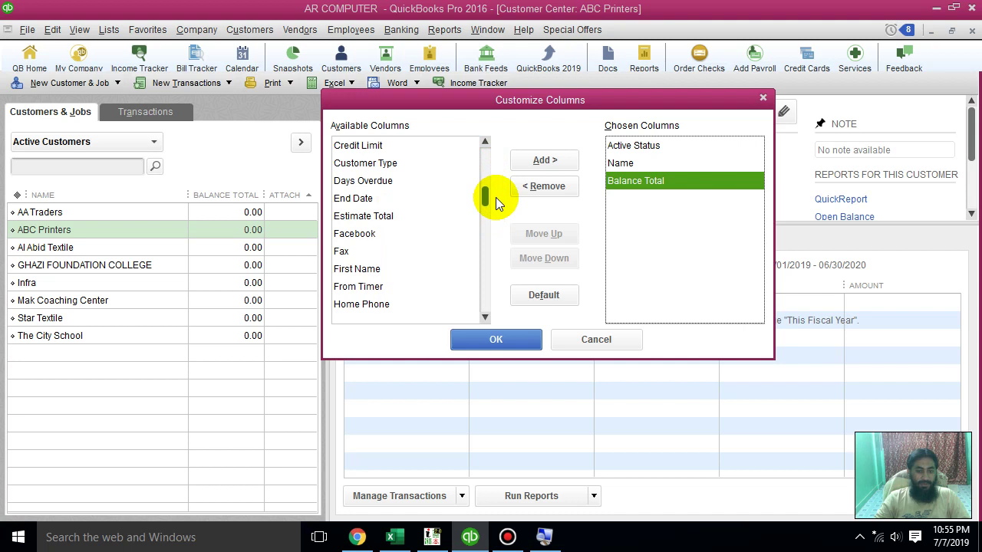
{"action": "left_click", "coordinate": [393, 145]}
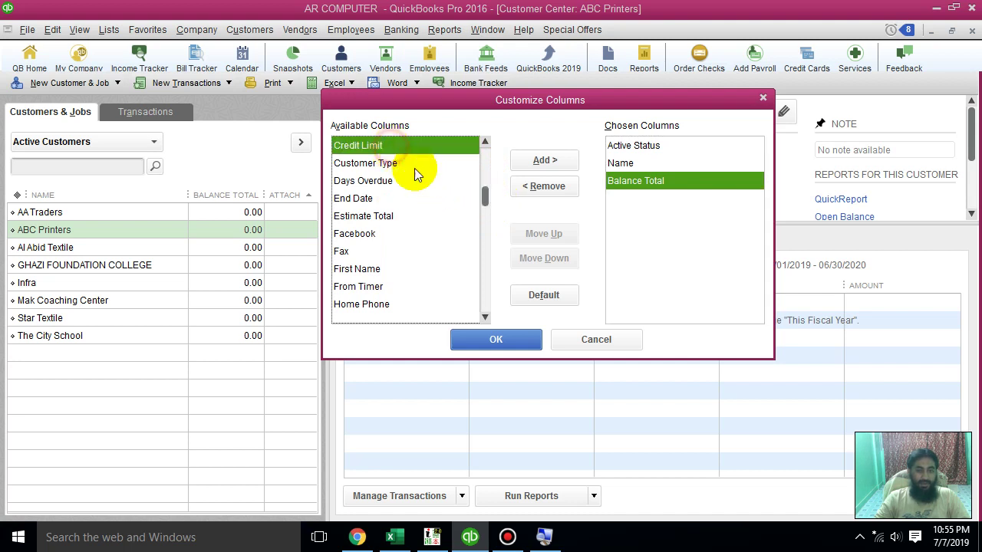
{"action": "left_click", "coordinate": [539, 163]}
{"action": "left_click", "coordinate": [496, 340]}
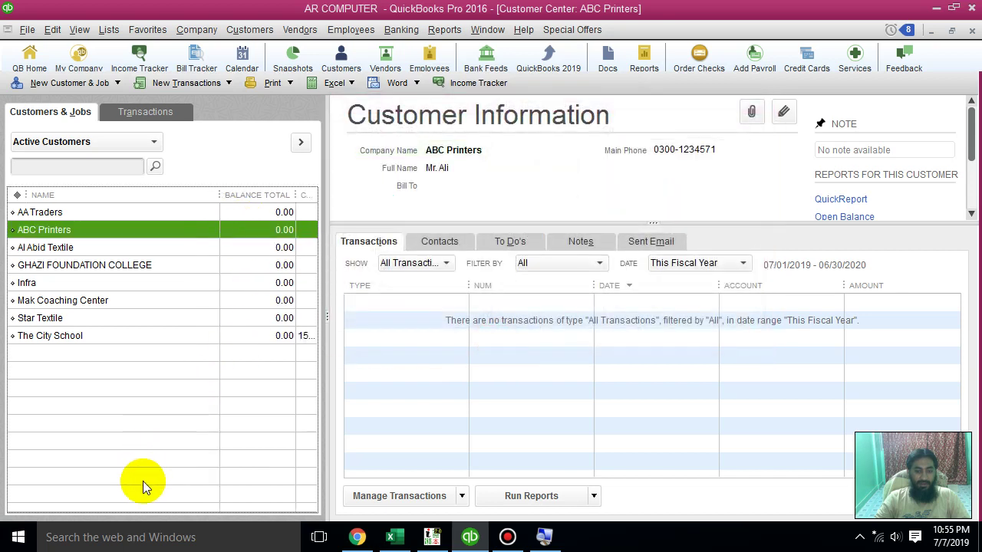
{"action": "left_click_drag", "start_coordinate": [219, 191], "coordinate": [161, 192]}
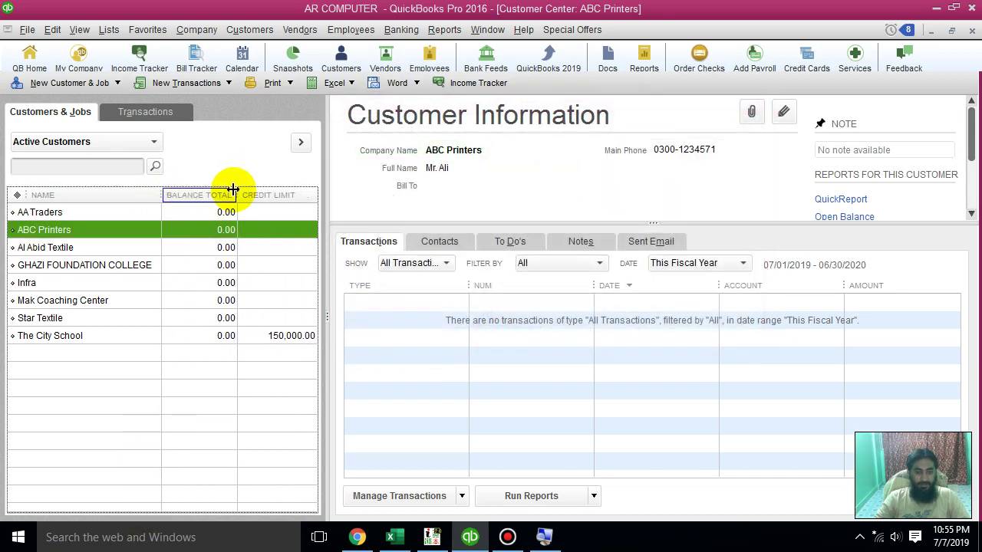
Step: Check the credit limits and customer information of several customers, including AA Traders, GHAZI FOUNDATION COLLEGE and The City School
{"action": "left_click", "coordinate": [296, 214]}
{"action": "left_click", "coordinate": [292, 262]}
{"action": "left_click", "coordinate": [293, 300]}
{"action": "left_click", "coordinate": [294, 317]}
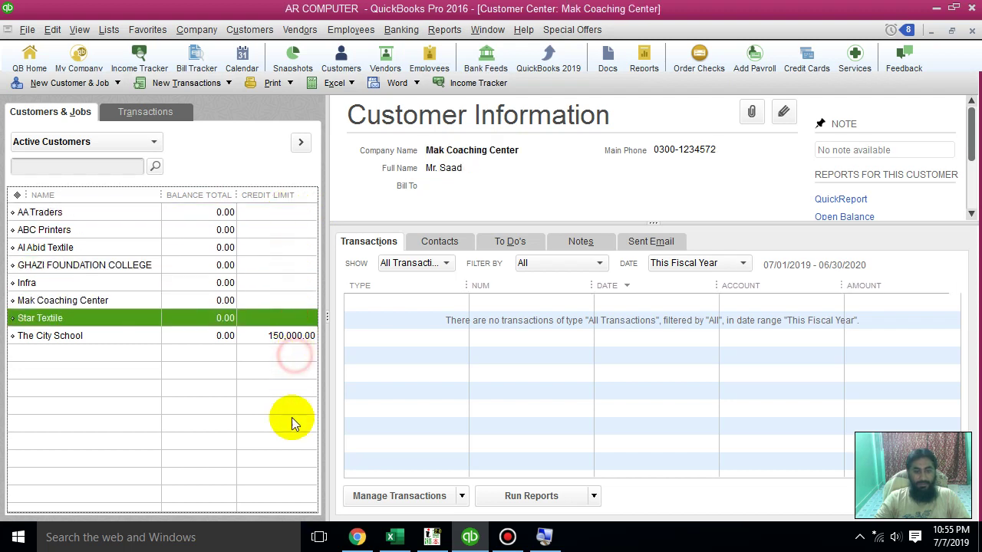
{"action": "left_click", "coordinate": [92, 338]}
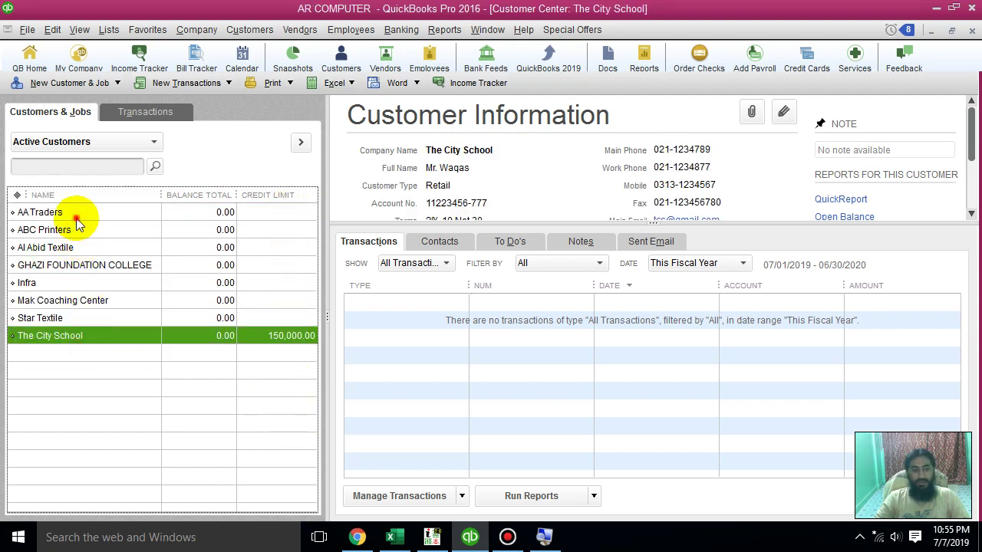
{"action": "left_click", "coordinate": [76, 213]}
{"action": "left_click", "coordinate": [86, 267]}
{"action": "left_click", "coordinate": [88, 338]}
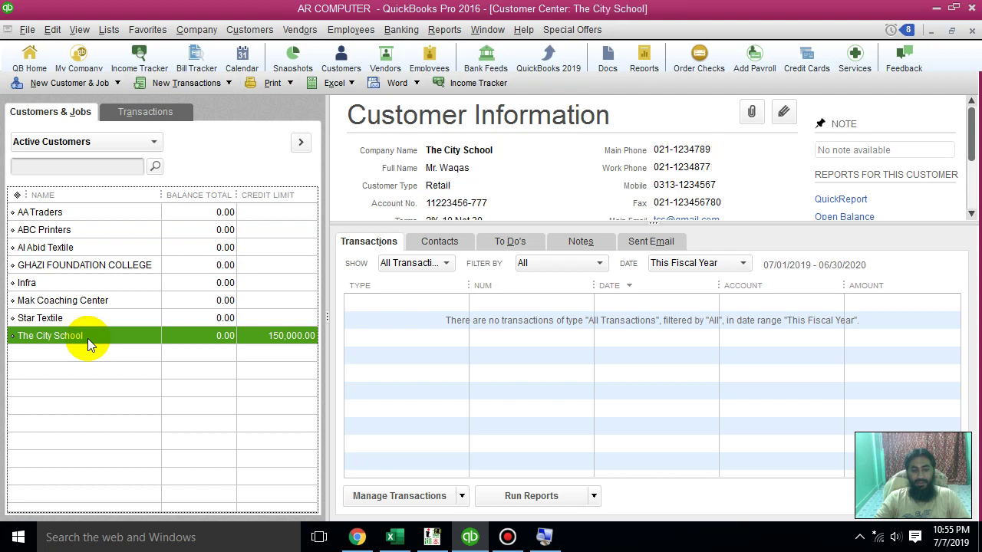